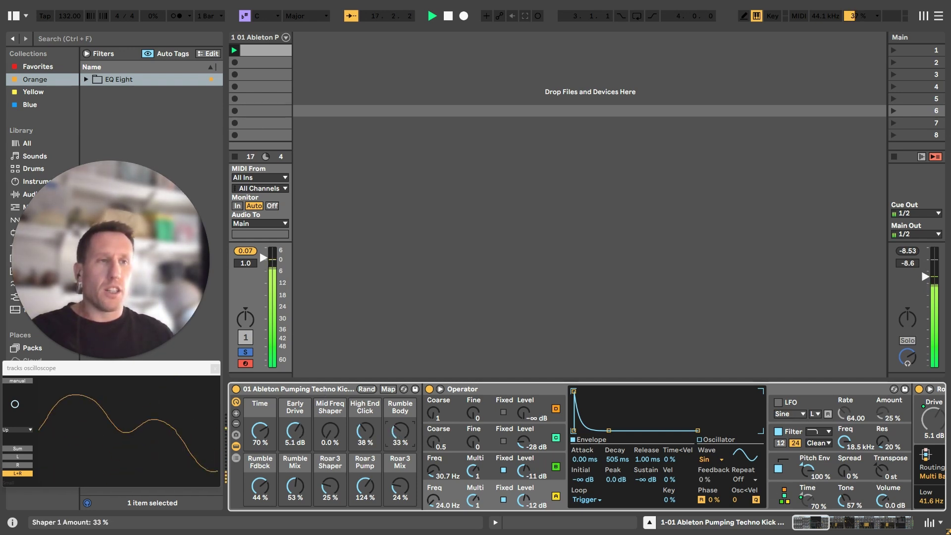
Set the rack's Rumble Body macro to 26 % and turn off the Roar1, Rumble Roar and 3rd Roar devices.
{"action": "mouse_move", "coordinate": [400, 431]}
{"action": "left_mouse_down"}
{"action": "mouse_move", "coordinate": [400, 416]}
{"action": "mouse_move", "coordinate": [400, 433]}
{"action": "left_mouse_up"}
{"action": "left_click", "coordinate": [828, 519]}
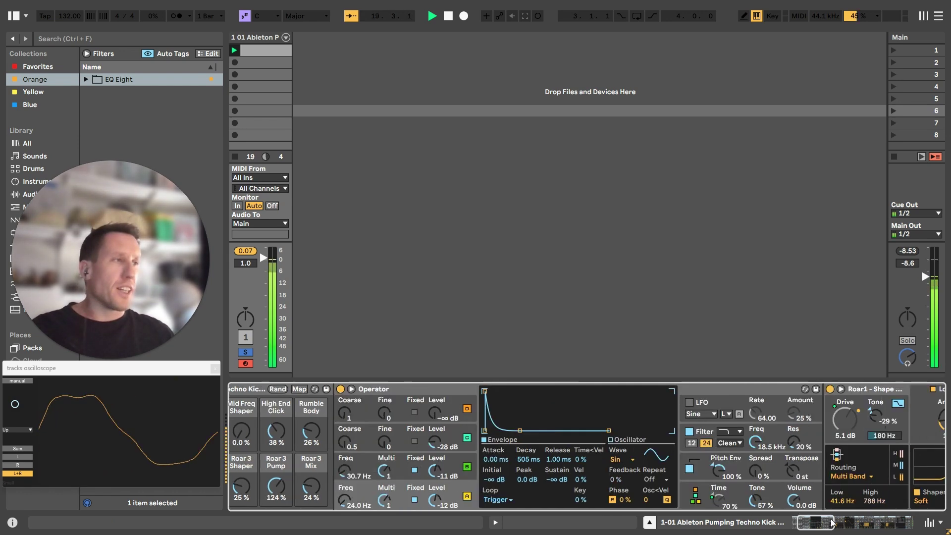
{"action": "scroll", "coordinate": [669, 390], "scroll_direction": "right", "scroll_amount": 6}
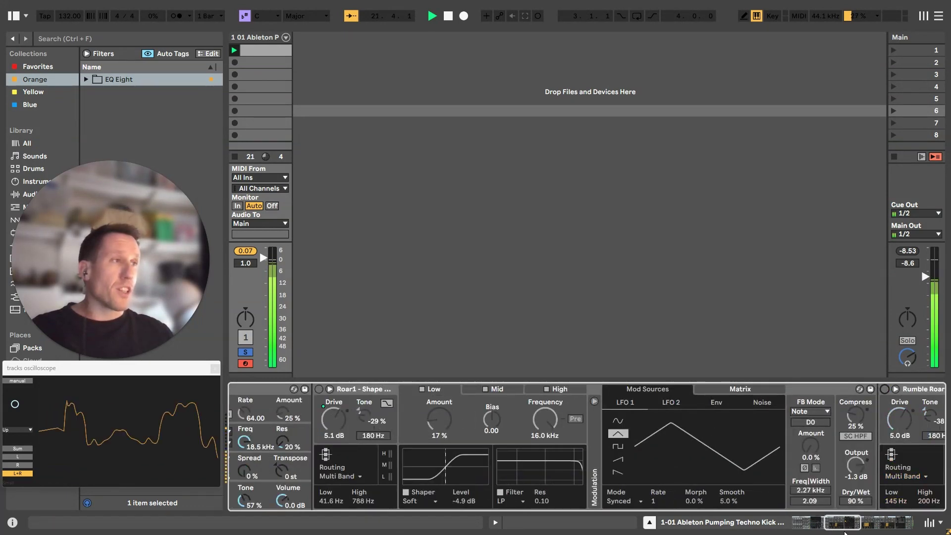
{"action": "scroll", "coordinate": [884, 391], "scroll_direction": "right", "scroll_amount": 10}
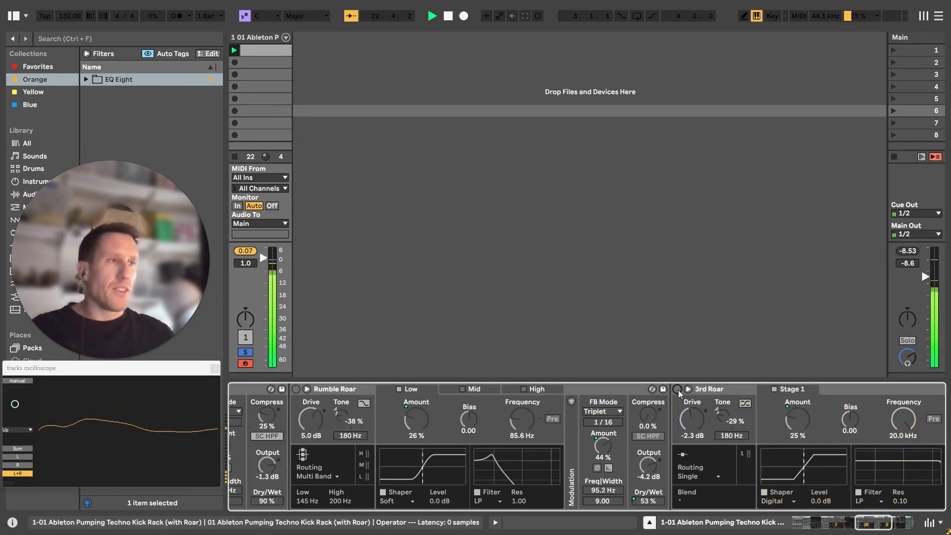
{"action": "left_click", "coordinate": [911, 524]}
{"action": "left_click_drag", "start_coordinate": [912, 525], "coordinate": [667, 530]}
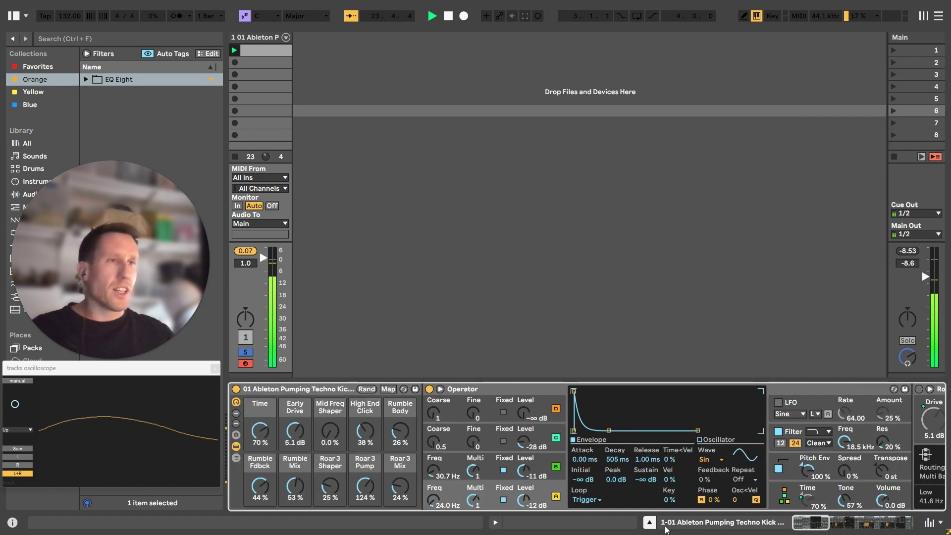
Show Operator's oscillator C settings and sweep the rack's Time macro between 97 % and 39 %, settling on 75 %.
{"action": "left_click", "coordinate": [770, 456]}
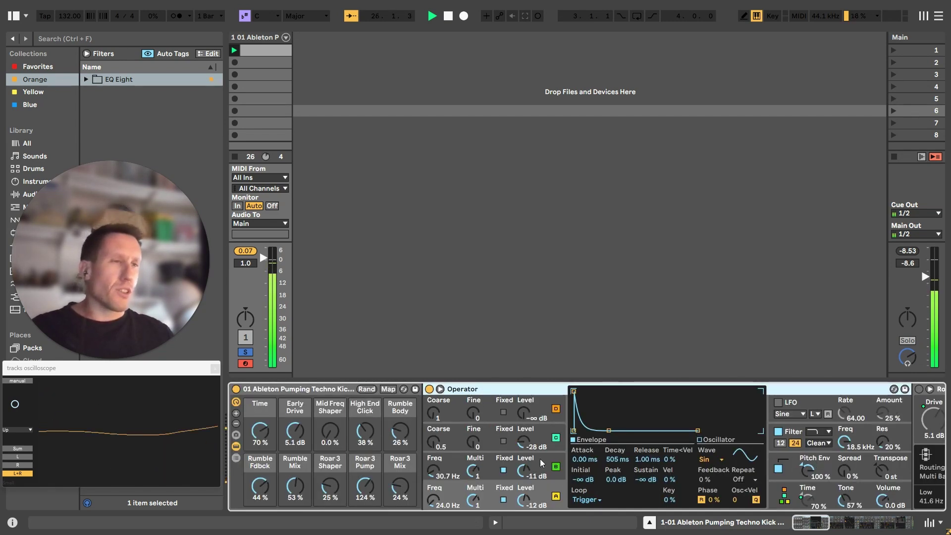
{"action": "left_click", "coordinate": [538, 440]}
{"action": "left_click", "coordinate": [541, 438]}
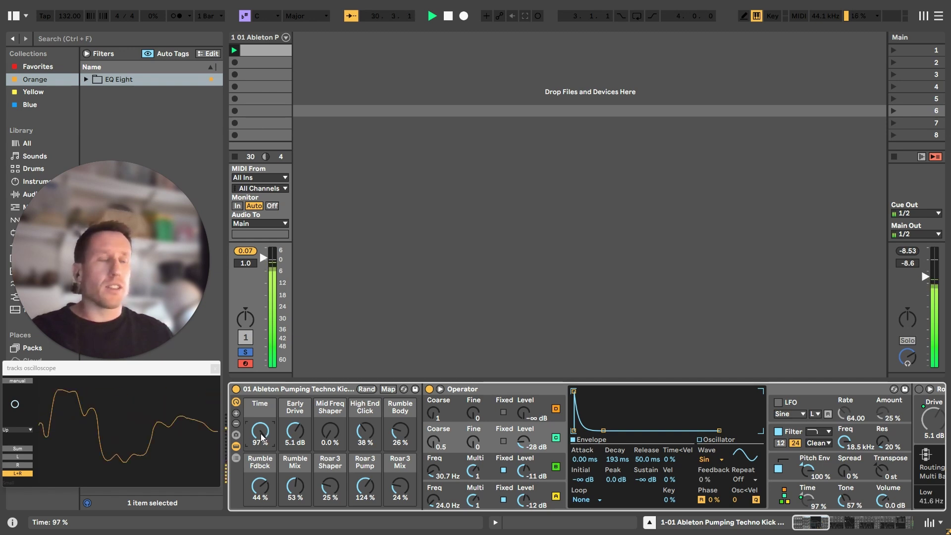
{"action": "left_click_drag", "start_coordinate": [261, 434], "coordinate": [261, 434]}
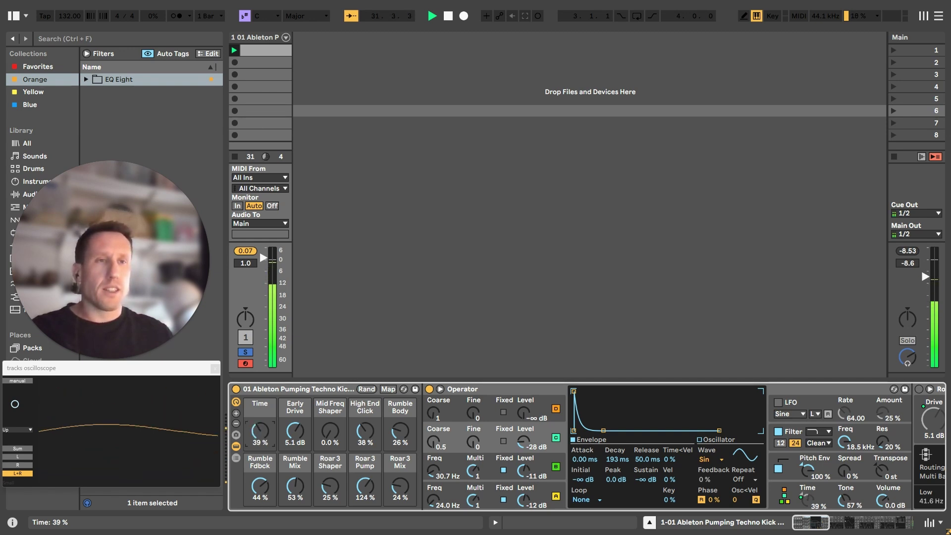
{"action": "left_click_drag", "start_coordinate": [261, 434], "coordinate": [261, 434]}
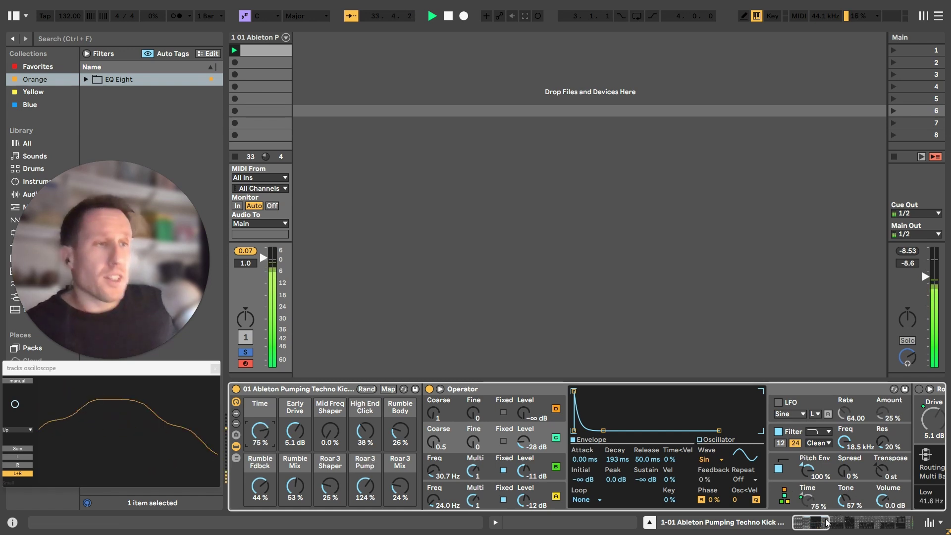
Switch on the Roar1 shaping device after Operator.
{"action": "mouse_move", "coordinate": [812, 522]}
{"action": "left_mouse_down"}
{"action": "mouse_move", "coordinate": [832, 534]}
{"action": "mouse_move", "coordinate": [825, 525]}
{"action": "left_mouse_up"}
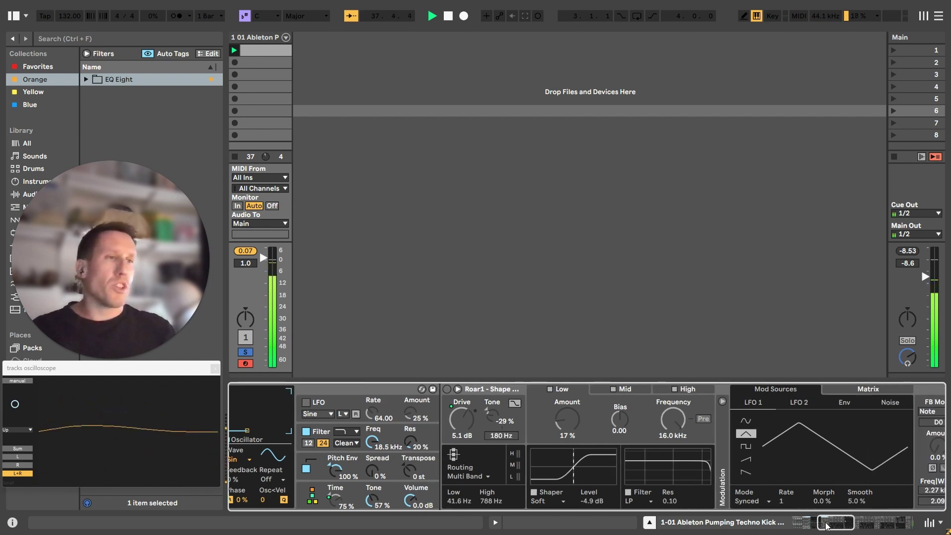
{"action": "left_click", "coordinate": [446, 390]}
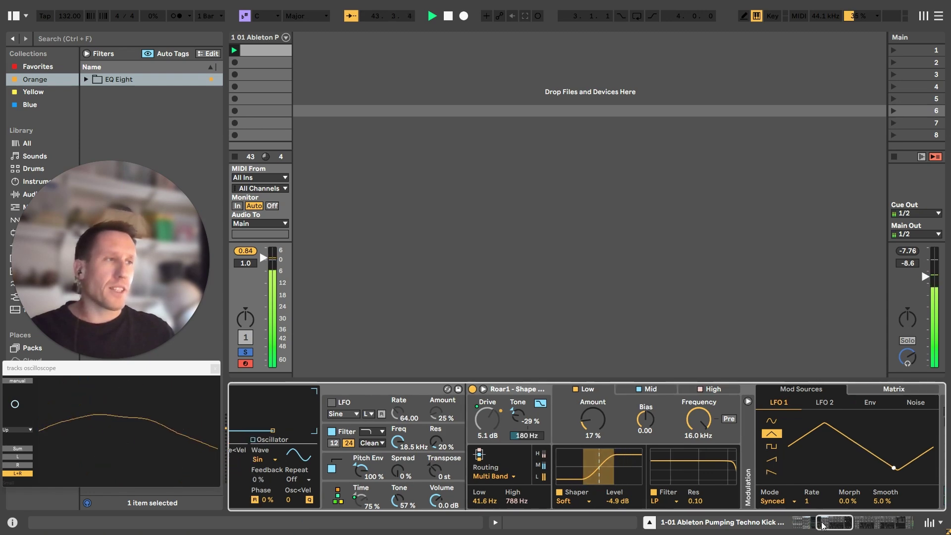
Try the rack's Early Drive macro at 1.3 dB and undo the change.
{"action": "left_click_drag", "start_coordinate": [821, 522], "coordinate": [796, 522]}
{"action": "mouse_move", "coordinate": [301, 435]}
{"action": "left_mouse_down"}
{"action": "mouse_move", "coordinate": [301, 419]}
{"action": "mouse_move", "coordinate": [301, 448]}
{"action": "left_mouse_up"}
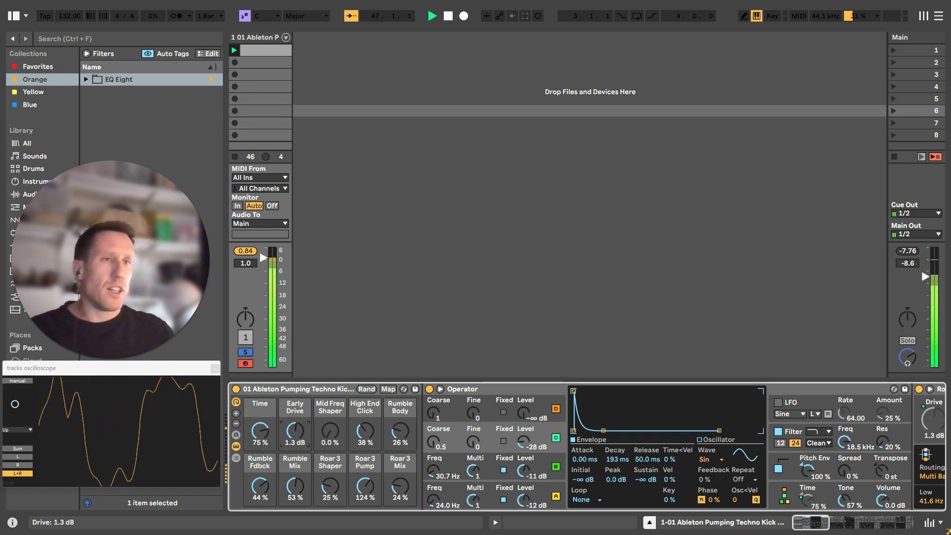
{"action": "key", "text": "z"}
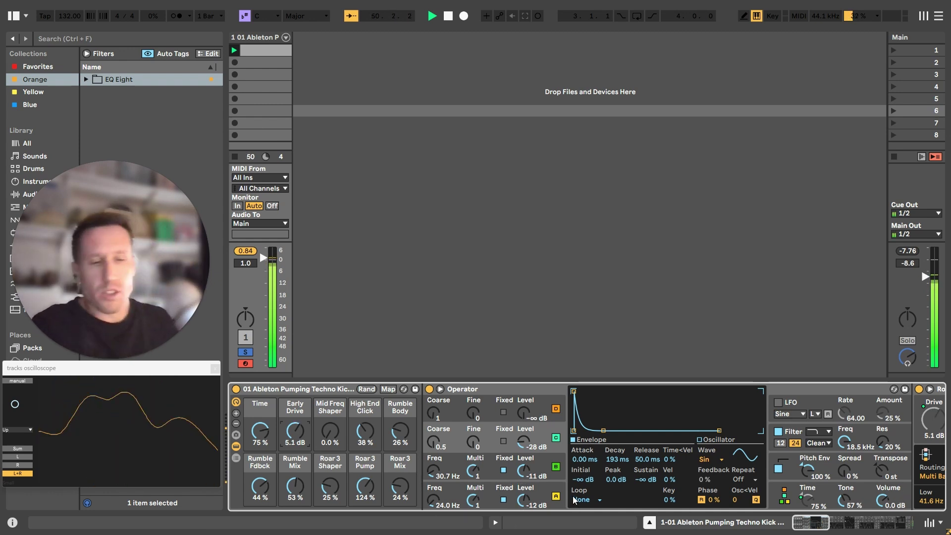
Turn on the Rumble Roar device, bypassing it once to compare the sound with and without it.
{"action": "left_click_drag", "start_coordinate": [809, 518], "coordinate": [842, 524]}
{"action": "left_click", "coordinate": [370, 389]}
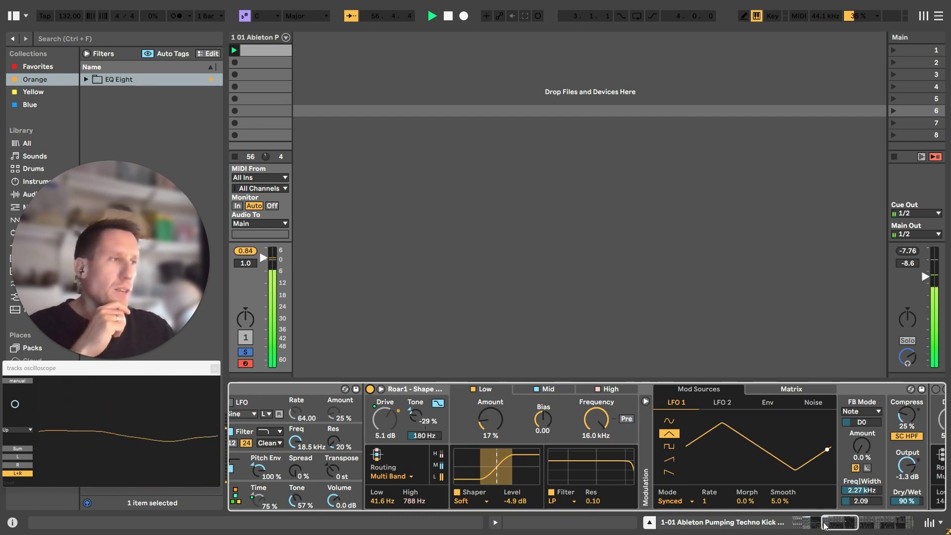
{"action": "left_click_drag", "start_coordinate": [830, 524], "coordinate": [850, 526]}
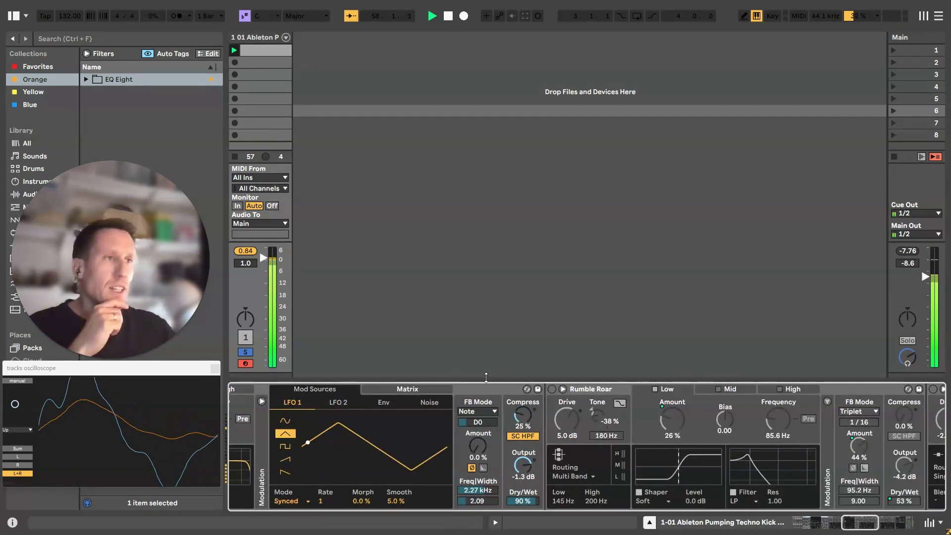
{"action": "left_click", "coordinate": [551, 389]}
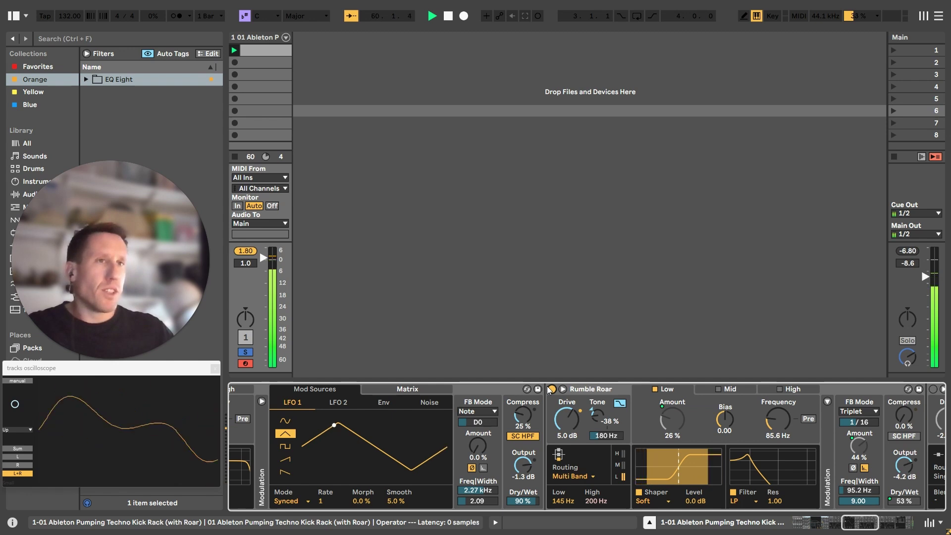
{"action": "left_click", "coordinate": [552, 389]}
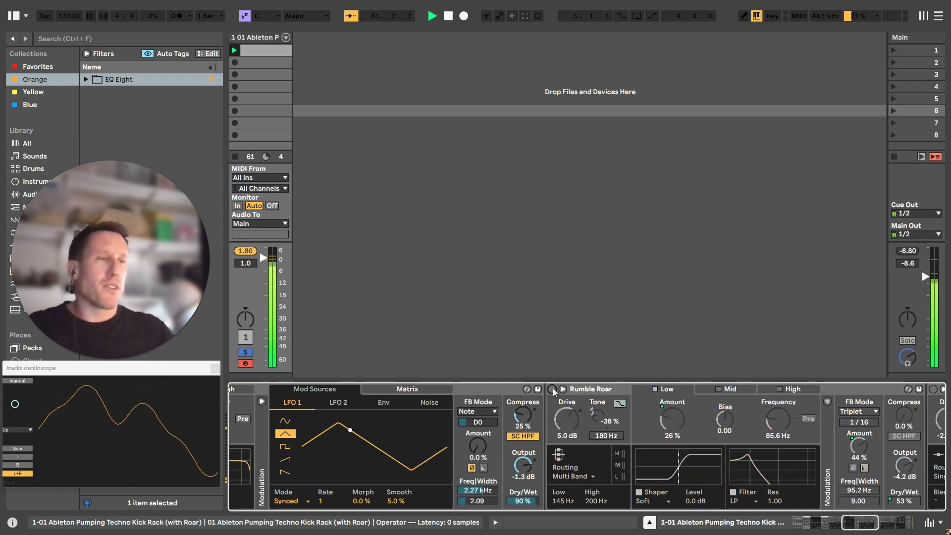
{"action": "left_click", "coordinate": [552, 389]}
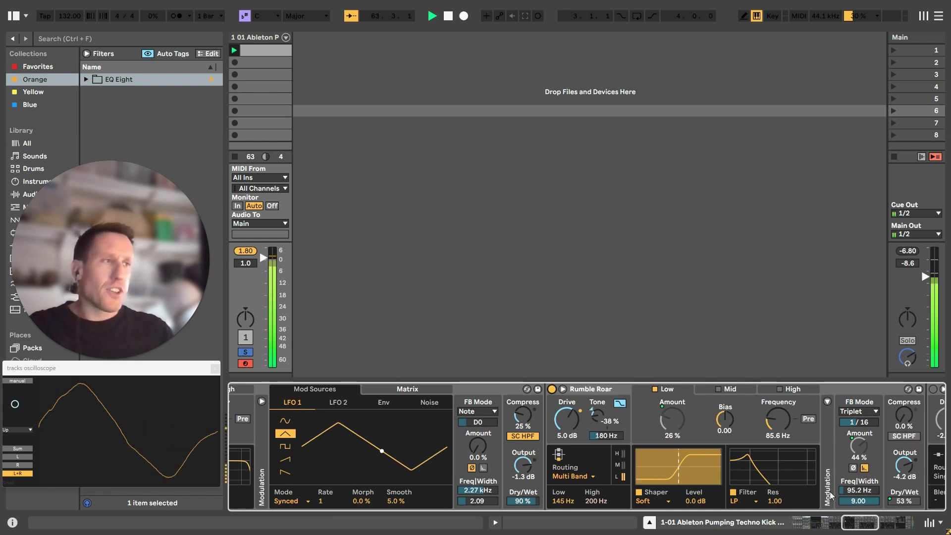
Try Rumble Roar's Low band filter frequency at 1.79 kHz in the expanded view, undo it, and collapse the view.
{"action": "left_click_drag", "start_coordinate": [865, 523], "coordinate": [868, 524]}
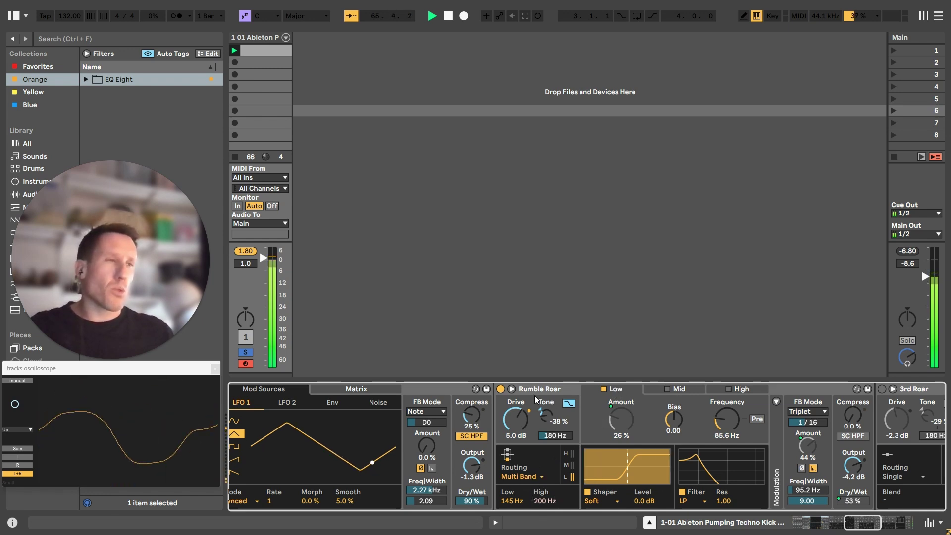
{"action": "left_click", "coordinate": [513, 390]}
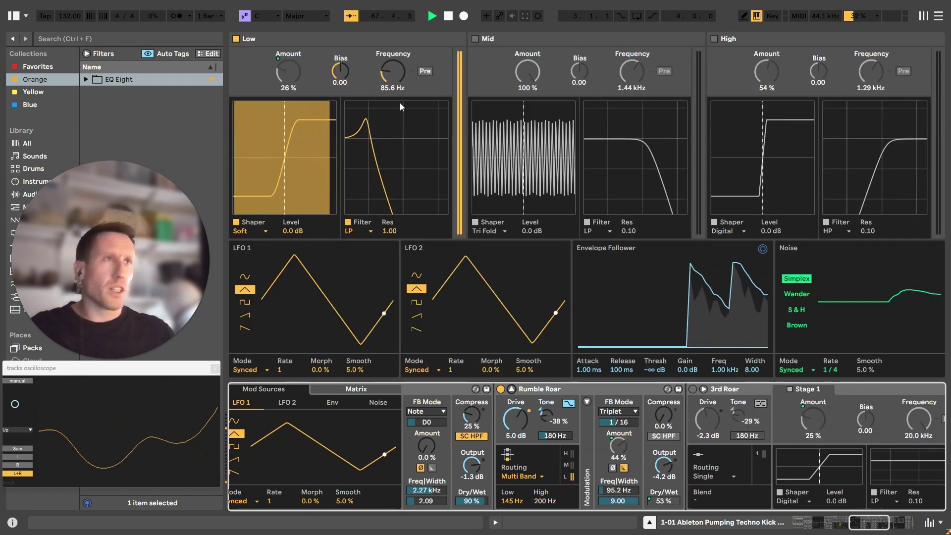
{"action": "left_click", "coordinate": [540, 43]}
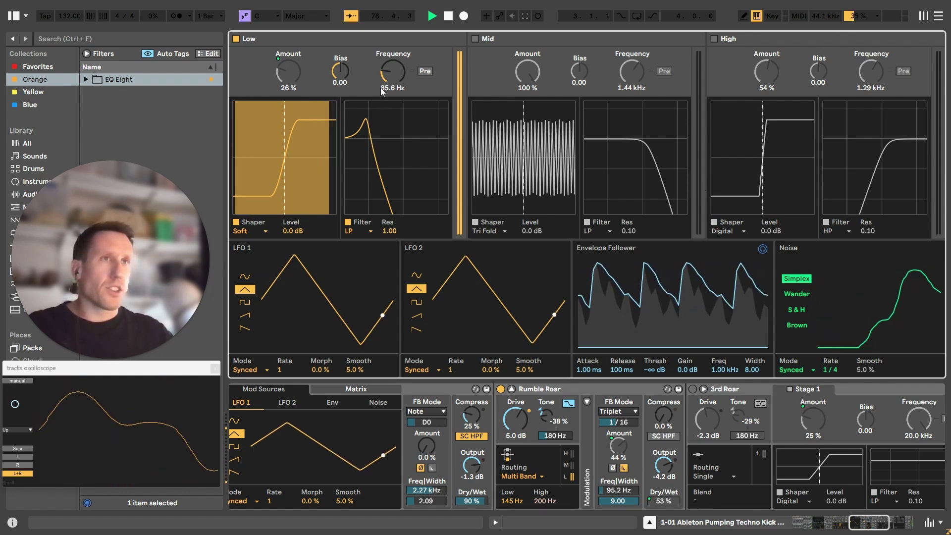
{"action": "left_click_drag", "start_coordinate": [389, 77], "coordinate": [388, 74]}
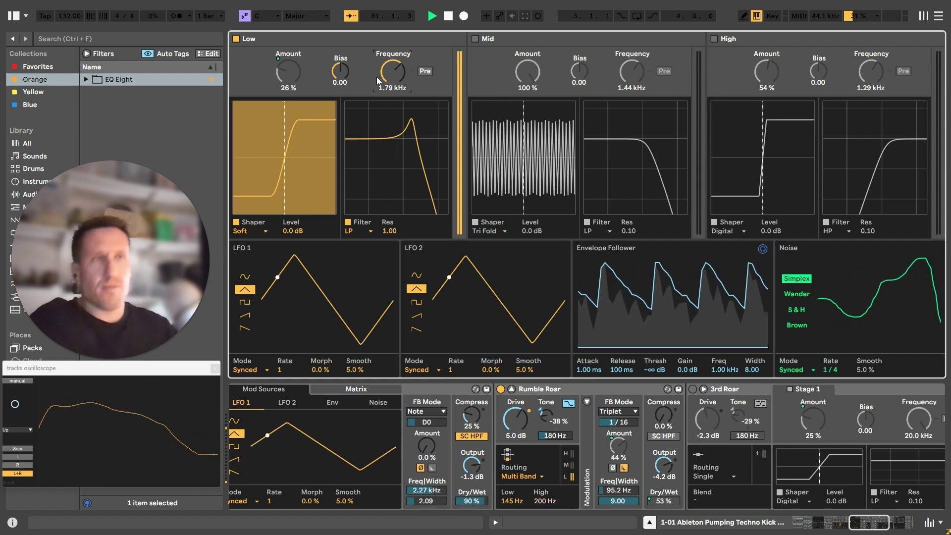
{"action": "key", "text": "ctrl+z"}
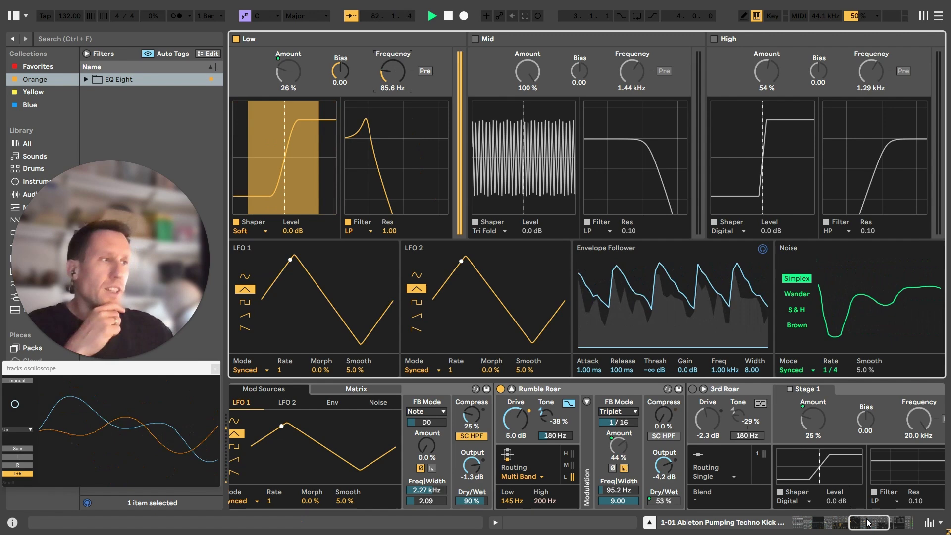
{"action": "left_click", "coordinate": [887, 525]}
{"action": "left_click_drag", "start_coordinate": [887, 525], "coordinate": [866, 525]}
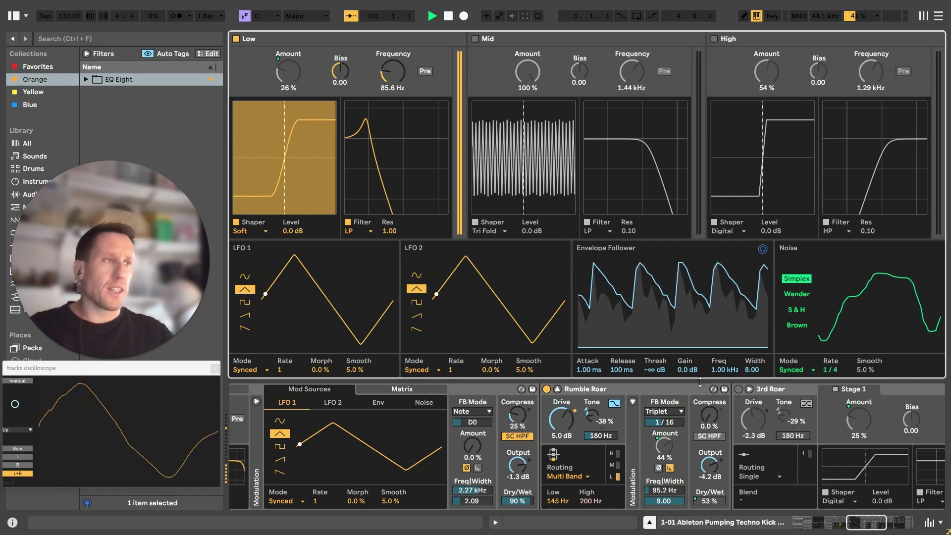
{"action": "left_click", "coordinate": [558, 389]}
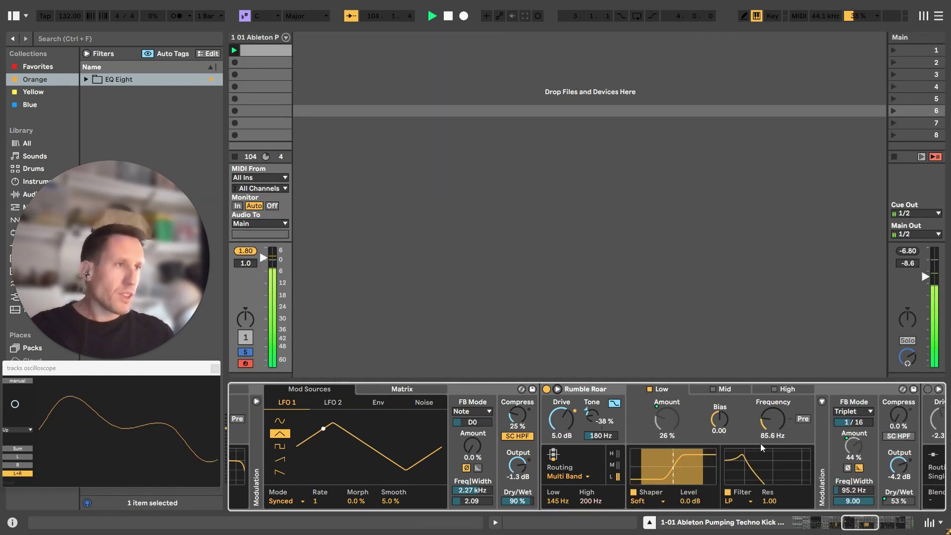
Switch on the 3rd Roar device and open its expanded view.
{"action": "left_click_drag", "start_coordinate": [870, 523], "coordinate": [882, 524]}
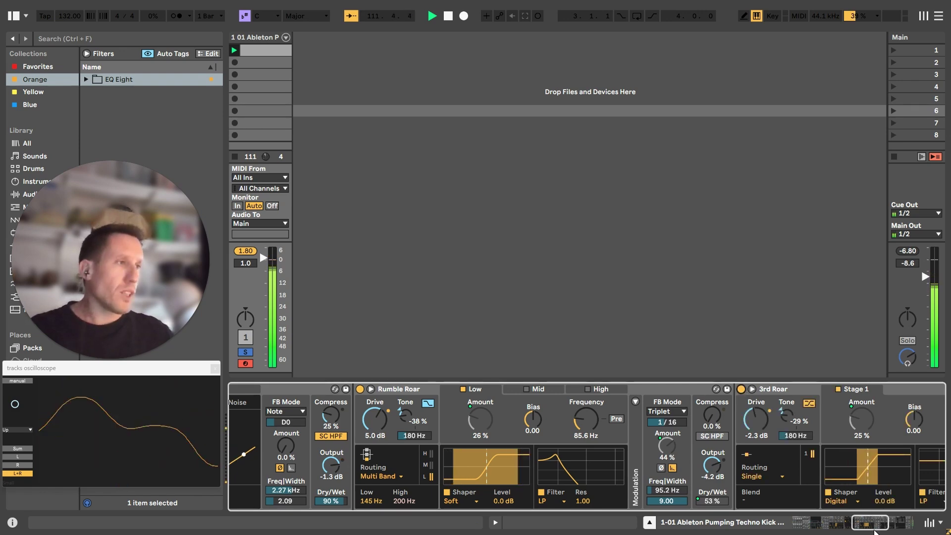
{"action": "left_click_drag", "start_coordinate": [874, 524], "coordinate": [899, 532]}
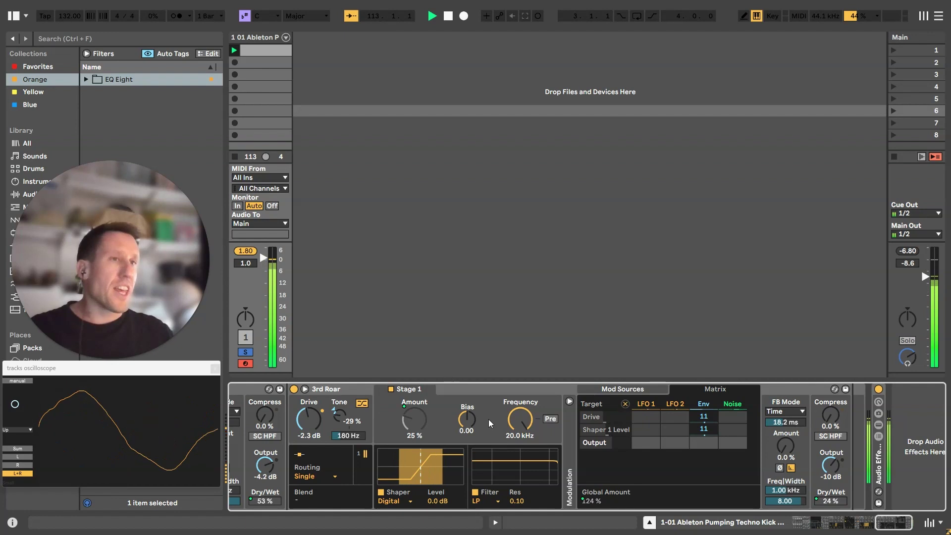
{"action": "left_click", "coordinate": [497, 390]}
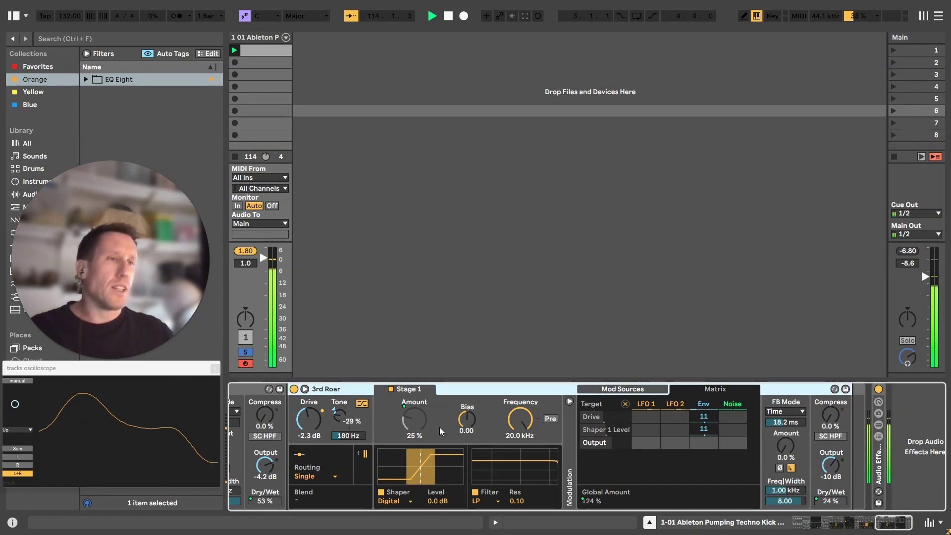
{"action": "left_click", "coordinate": [305, 390]}
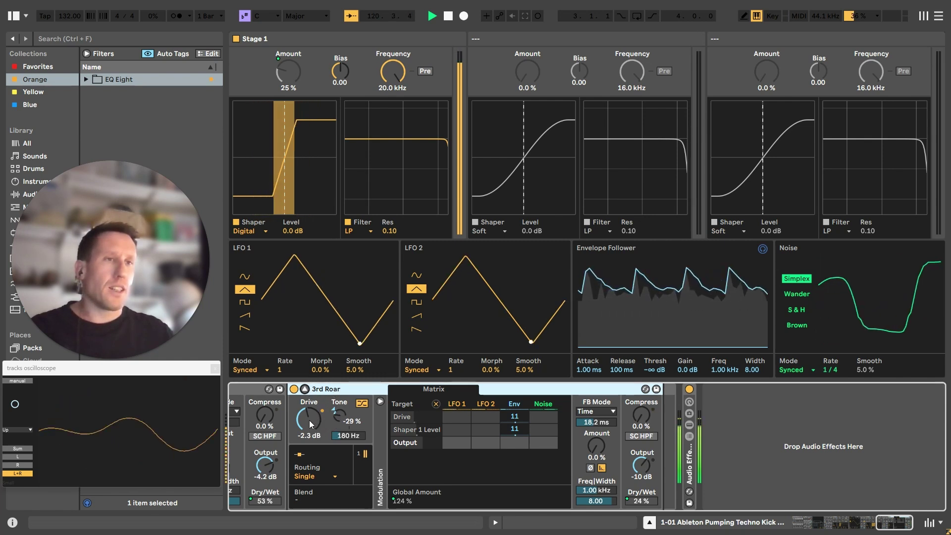
Try 3rd Roar's Drive at 9.1 dB, undo it, and try adjusting the envelope modulation of Shaper 1 Level.
{"action": "left_click_drag", "start_coordinate": [310, 425], "coordinate": [310, 397]}
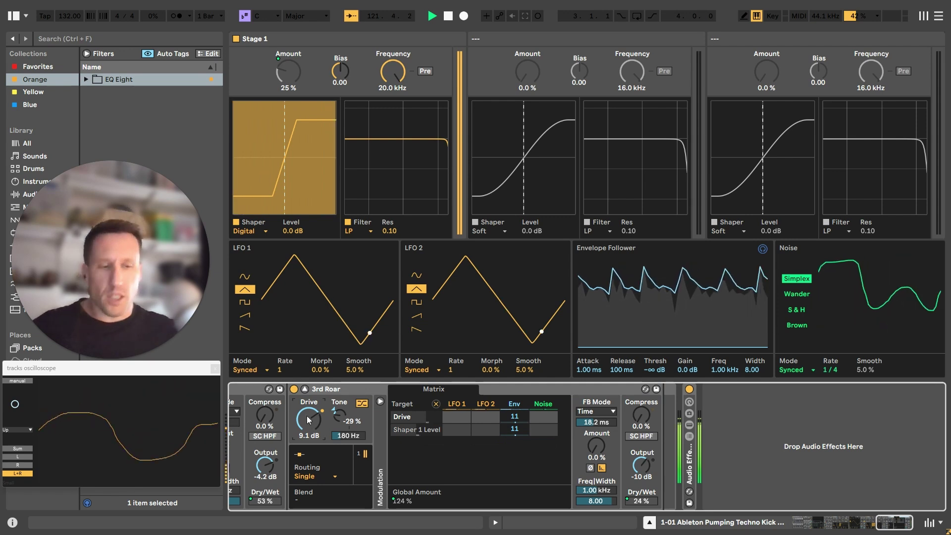
{"action": "key", "text": "ctrl+z"}
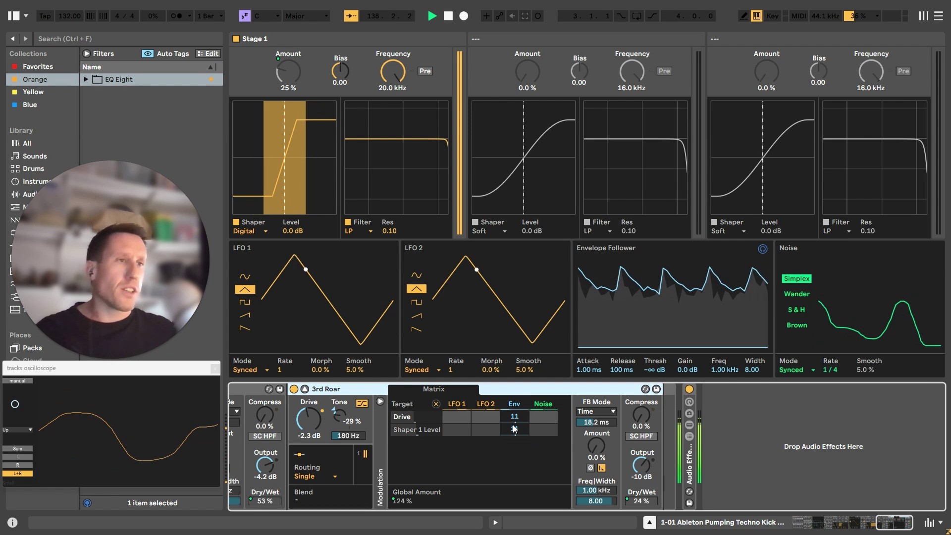
{"action": "left_click_drag", "start_coordinate": [515, 431], "coordinate": [515, 412]}
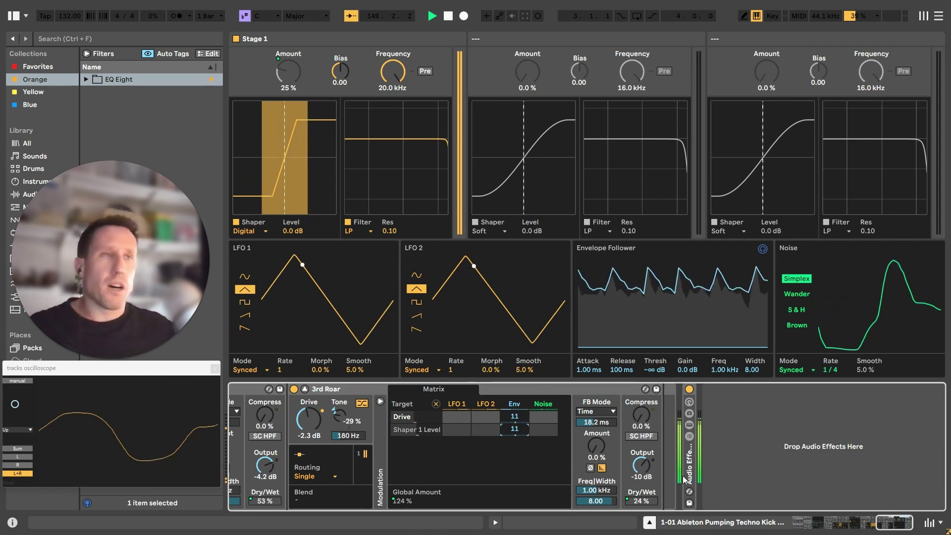
Set the rack's Roar 3 Pump macro to 39 % and 3rd Roar's Output to -10 dB.
{"action": "left_click_drag", "start_coordinate": [887, 522], "coordinate": [729, 534]}
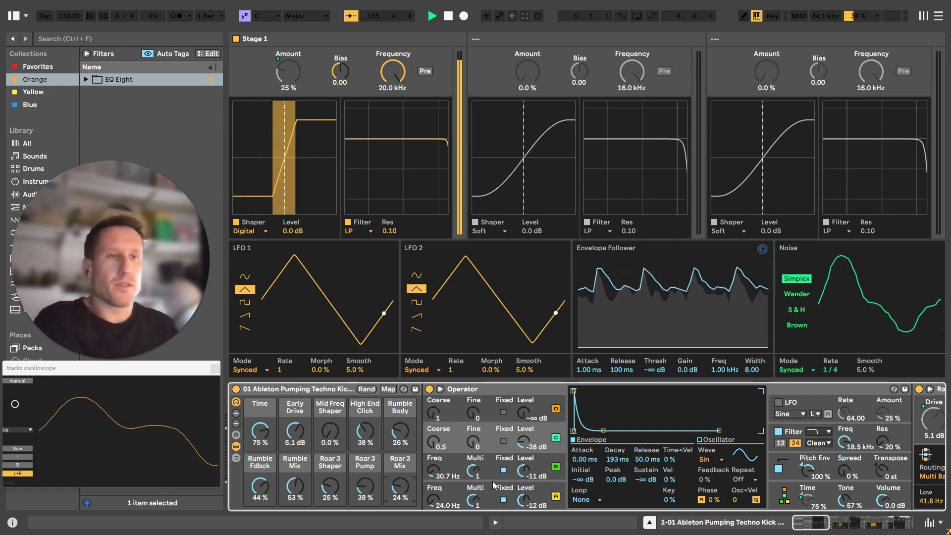
{"action": "left_click_drag", "start_coordinate": [817, 525], "coordinate": [863, 524]}
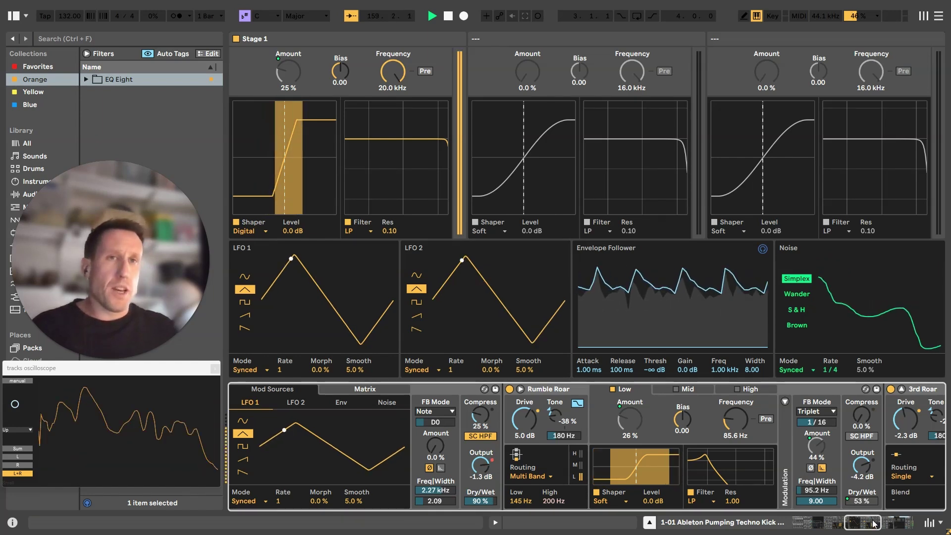
{"action": "left_click_drag", "start_coordinate": [874, 530], "coordinate": [892, 531]}
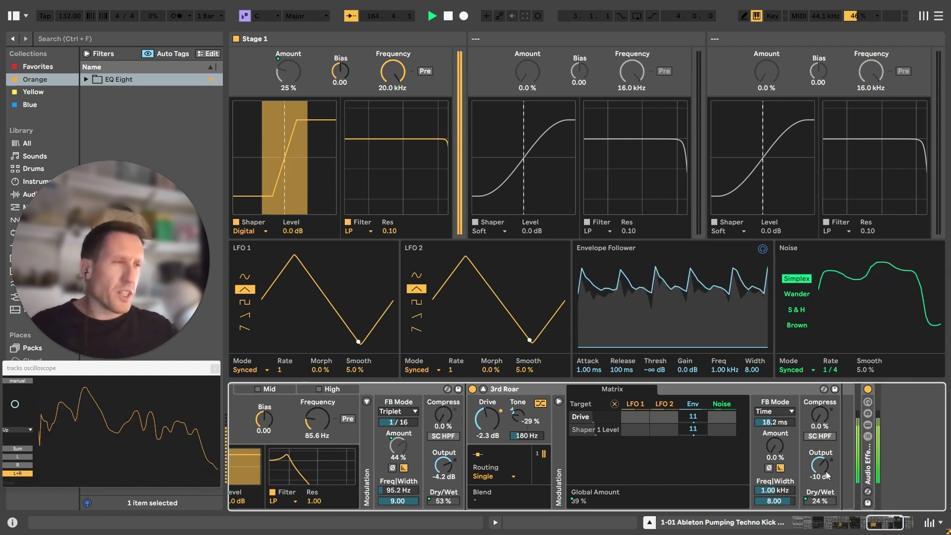
{"action": "left_click_drag", "start_coordinate": [826, 476], "coordinate": [826, 468]}
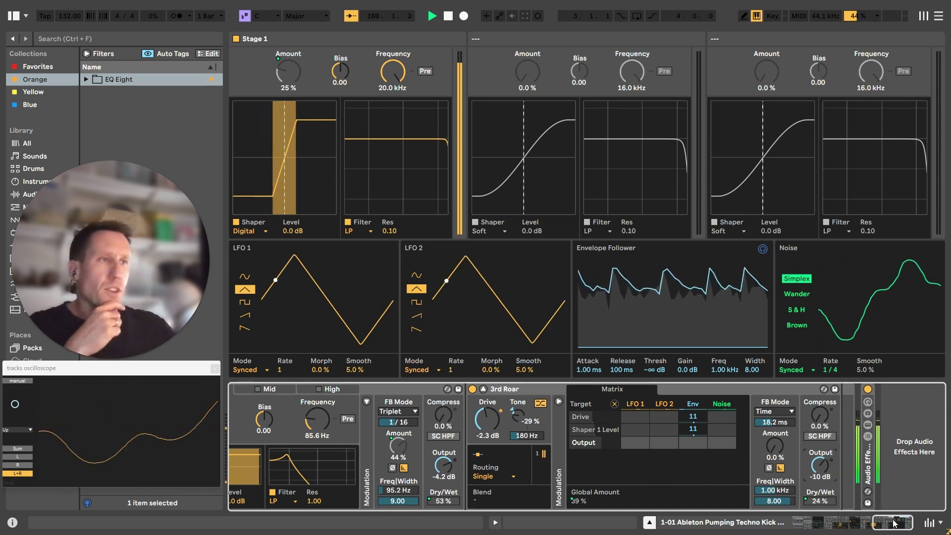
Return along the device chain to Roar1 and open its expanded view.
{"action": "mouse_move", "coordinate": [895, 524]}
{"action": "left_mouse_down"}
{"action": "mouse_move", "coordinate": [877, 525]}
{"action": "mouse_move", "coordinate": [887, 524]}
{"action": "left_mouse_up"}
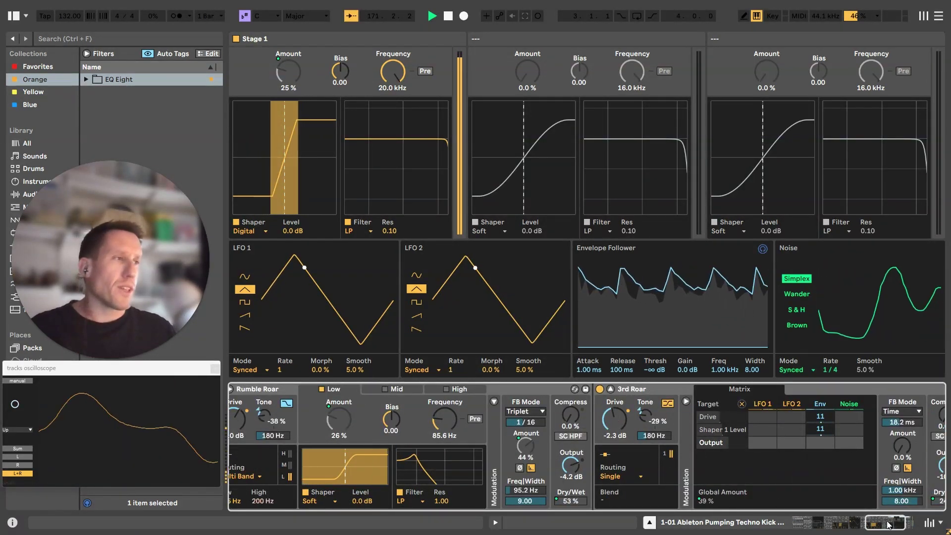
{"action": "left_click_drag", "start_coordinate": [888, 525], "coordinate": [829, 527]}
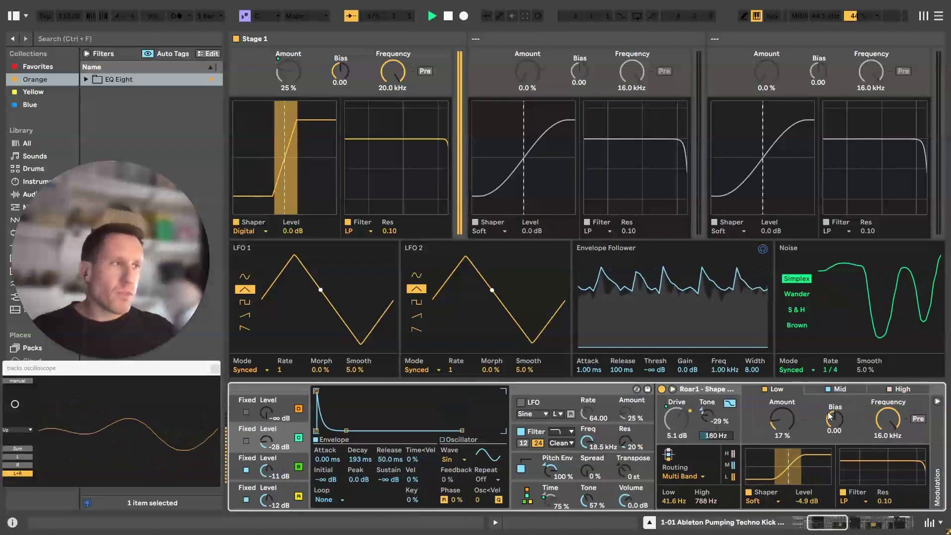
{"action": "left_click", "coordinate": [675, 390]}
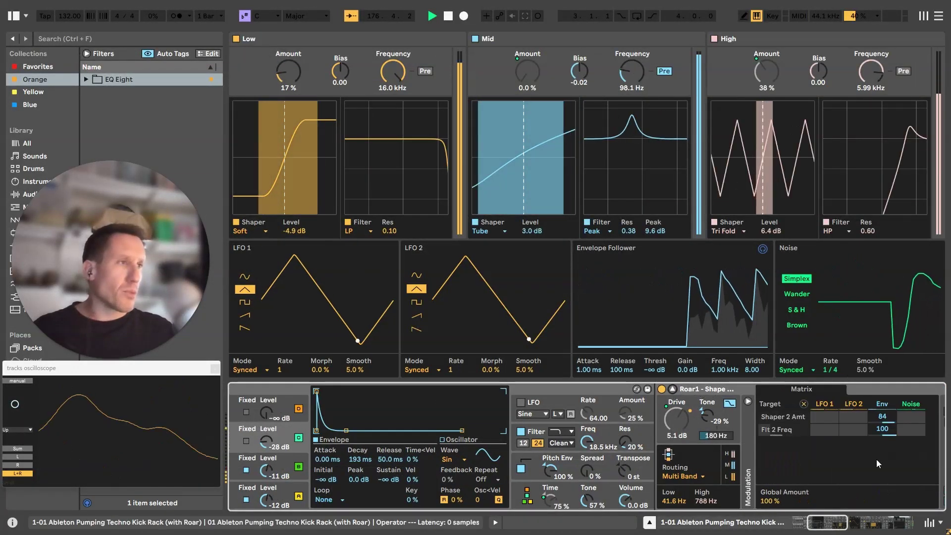
Try Roar1's High band filter frequency at 537 Hz and undo the change.
{"action": "left_click", "coordinate": [521, 35]}
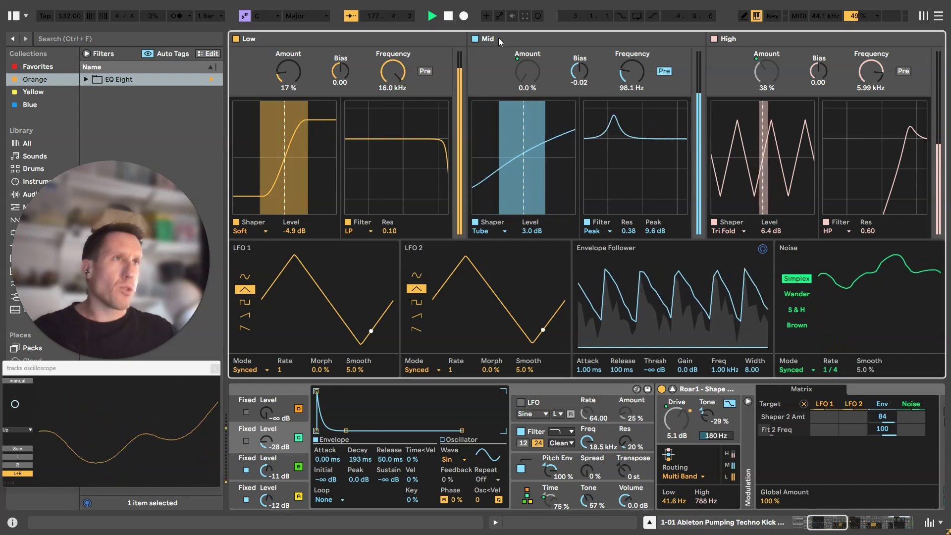
{"action": "left_click", "coordinate": [522, 78]}
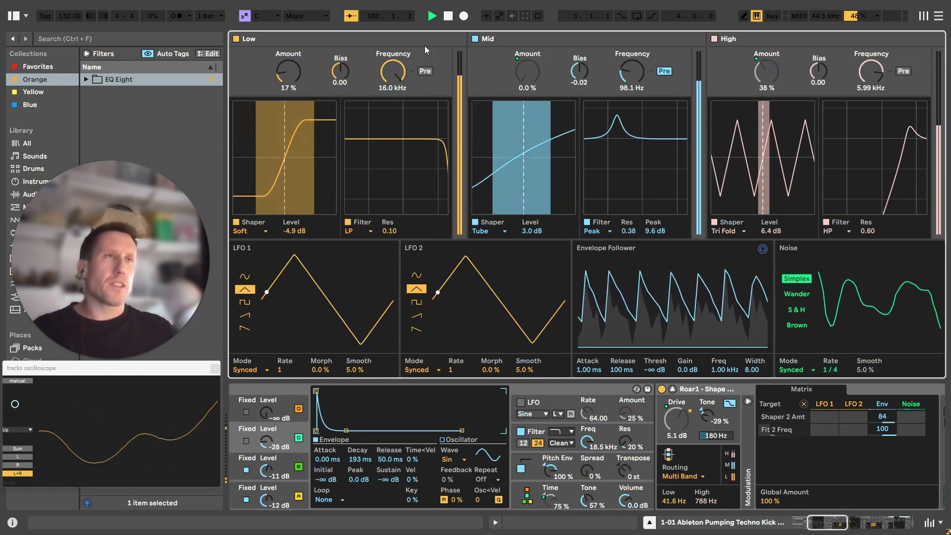
{"action": "left_click", "coordinate": [755, 73]}
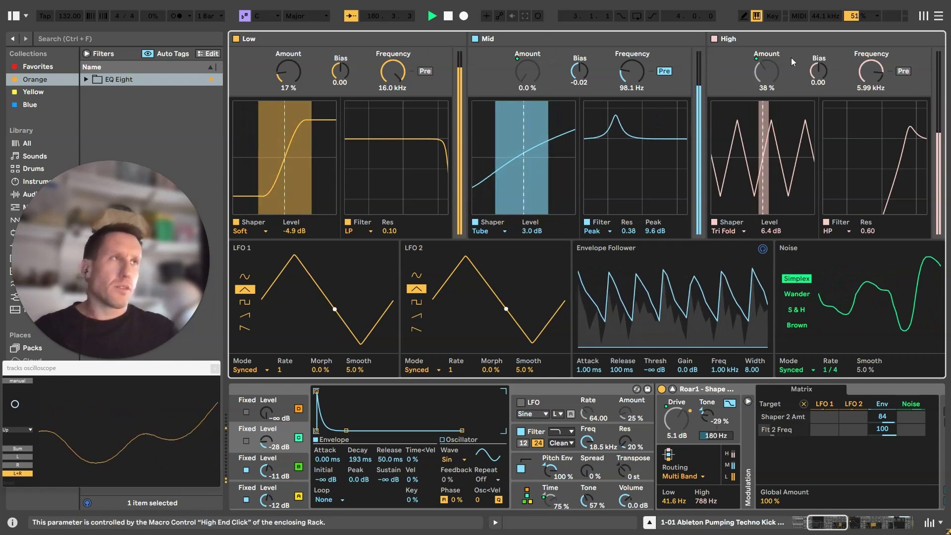
{"action": "left_click", "coordinate": [833, 62]}
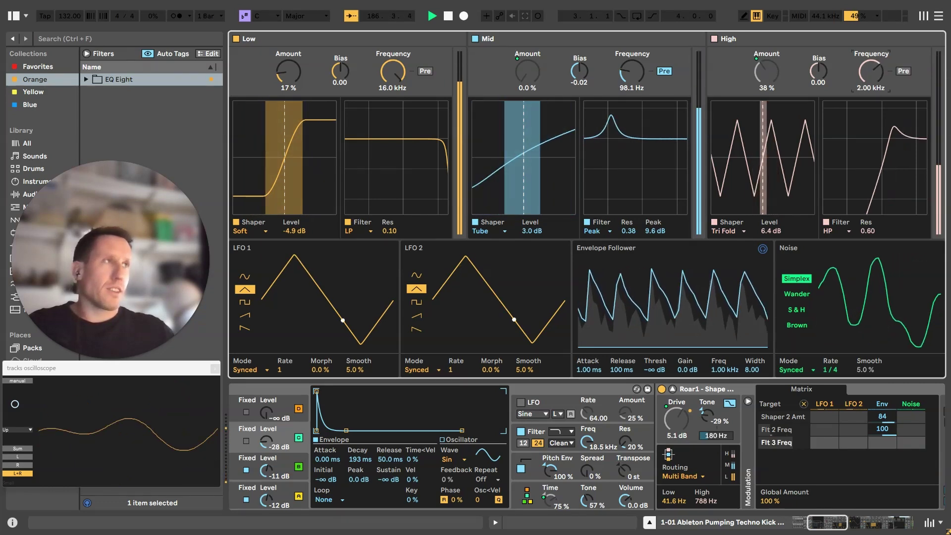
{"action": "left_click_drag", "start_coordinate": [872, 73], "coordinate": [872, 124]}
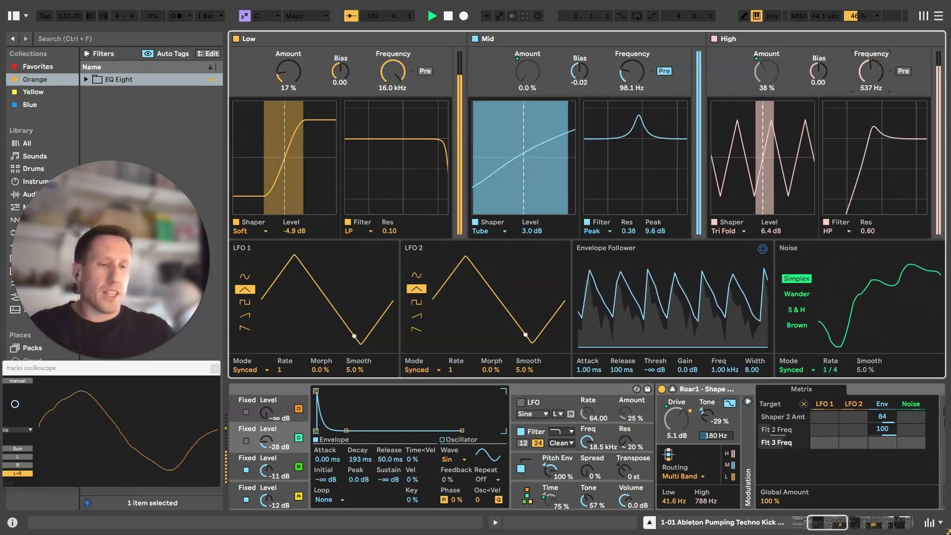
{"action": "key", "text": "ctrl+z"}
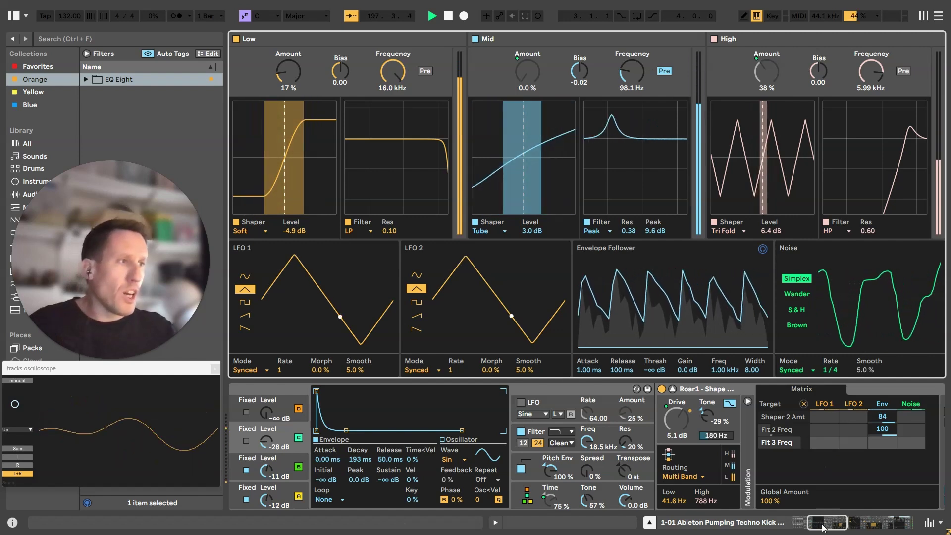
Try the rack's Time macro at 100 % and its Early Drive macro at 12 dB, undoing each change.
{"action": "left_click_drag", "start_coordinate": [822, 527], "coordinate": [807, 527]}
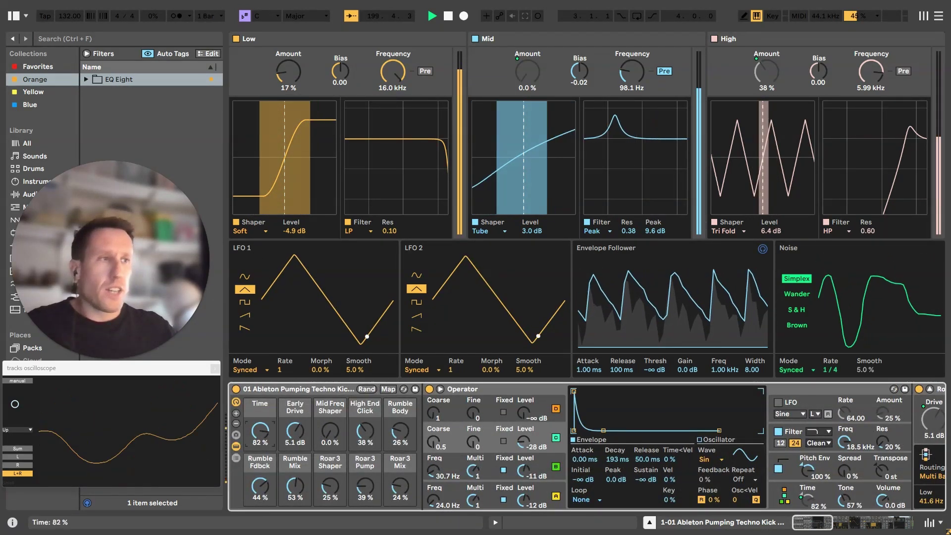
{"action": "left_click_drag", "start_coordinate": [263, 436], "coordinate": [267, 433]}
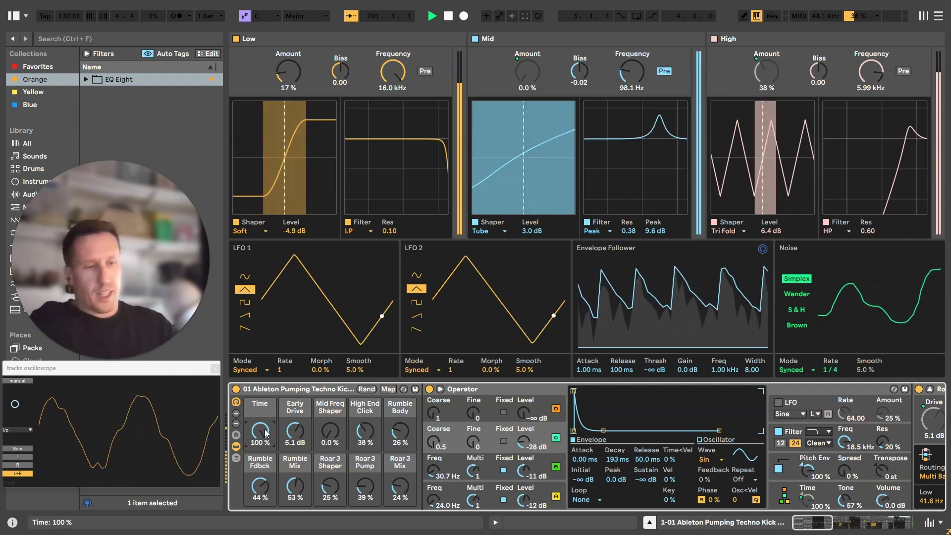
{"action": "key", "text": "ctrl+z"}
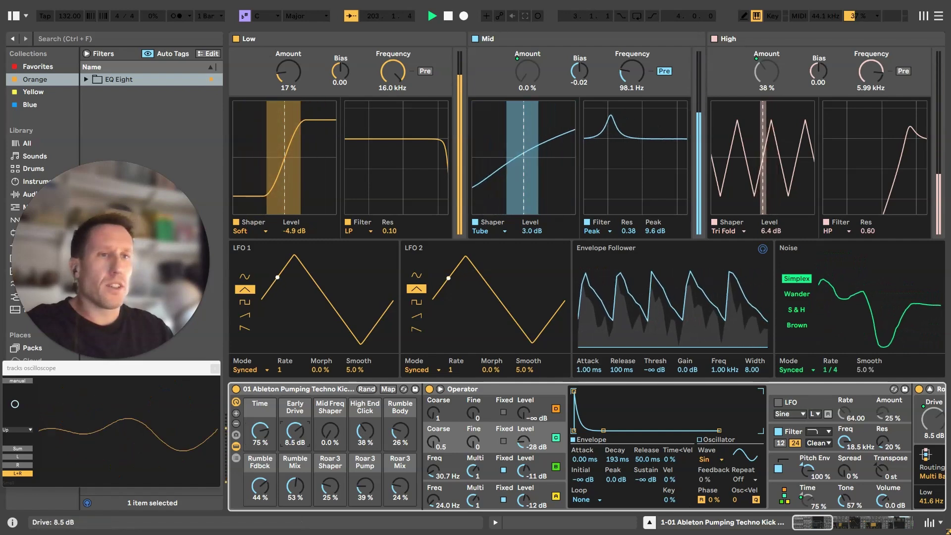
{"action": "left_click_drag", "start_coordinate": [296, 436], "coordinate": [299, 441]}
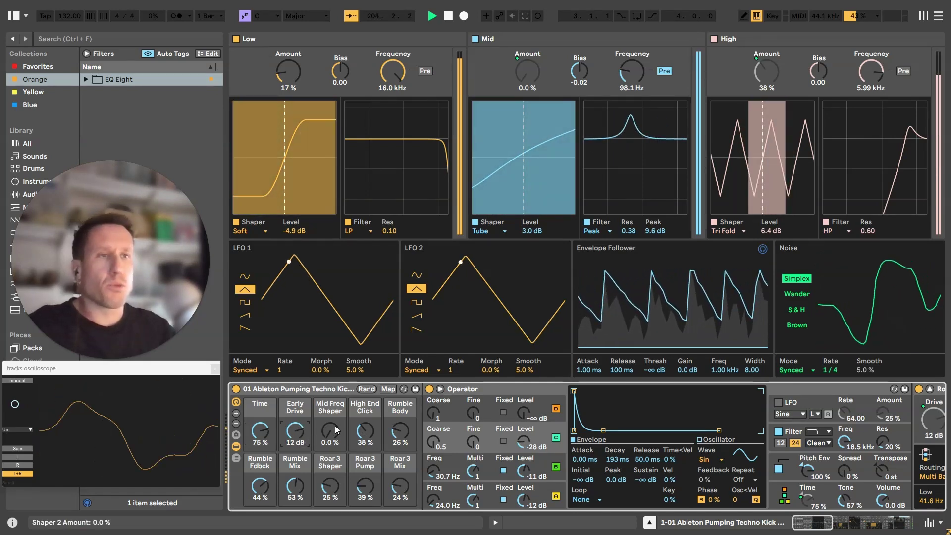
{"action": "key", "text": "ctrl+z"}
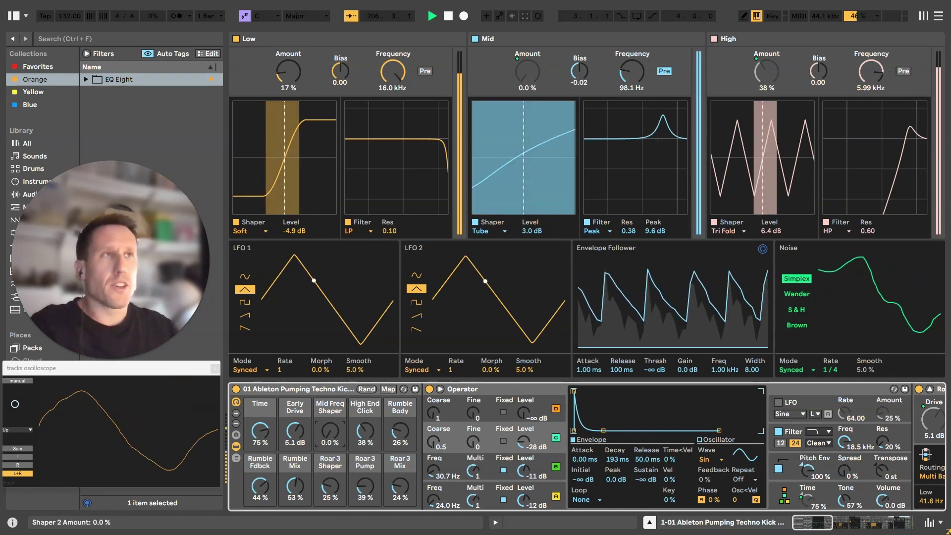
Try the Mid Freq Shaper macro at 90 %, reset it, and set it to 9.4 %.
{"action": "left_click_drag", "start_coordinate": [330, 436], "coordinate": [330, 386]}
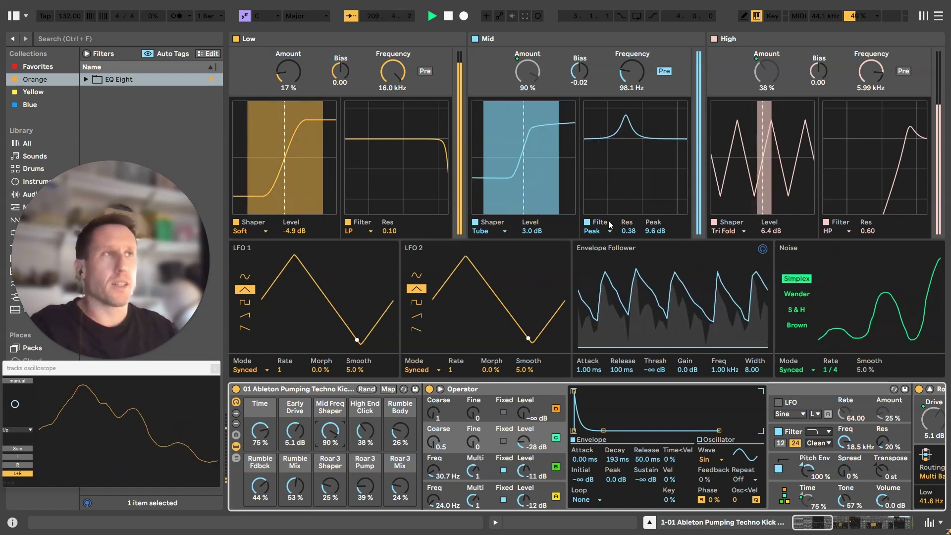
{"action": "double_click", "coordinate": [330, 430]}
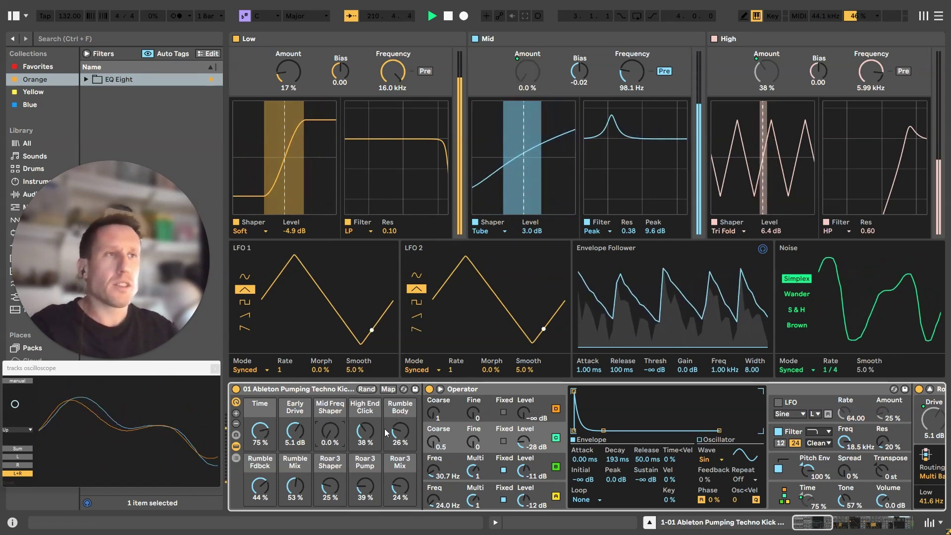
{"action": "left_click_drag", "start_coordinate": [330, 431], "coordinate": [329, 427]}
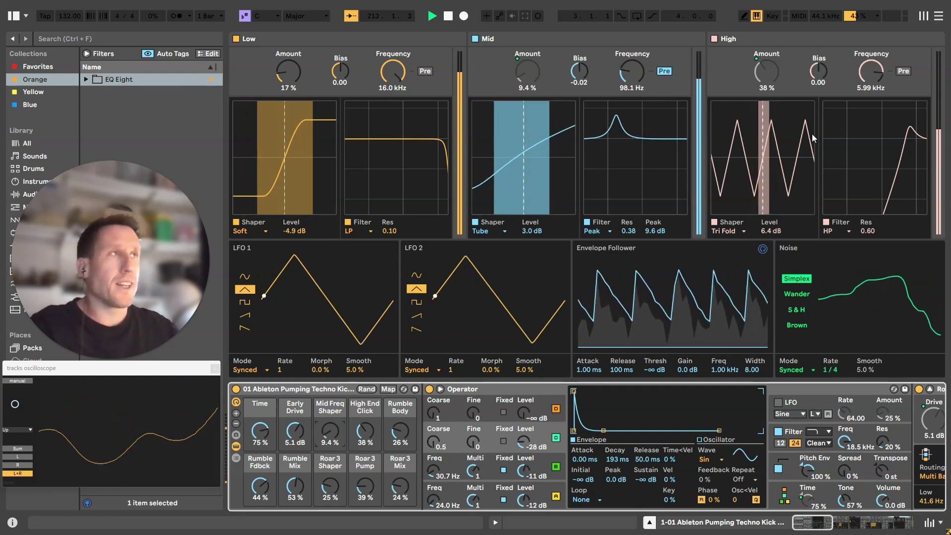
Try the High End Click macro at 87 %, set Roar1's High band filter frequency to 2.23 kHz, and bring High End Click to 66 %.
{"action": "left_click", "coordinate": [379, 439]}
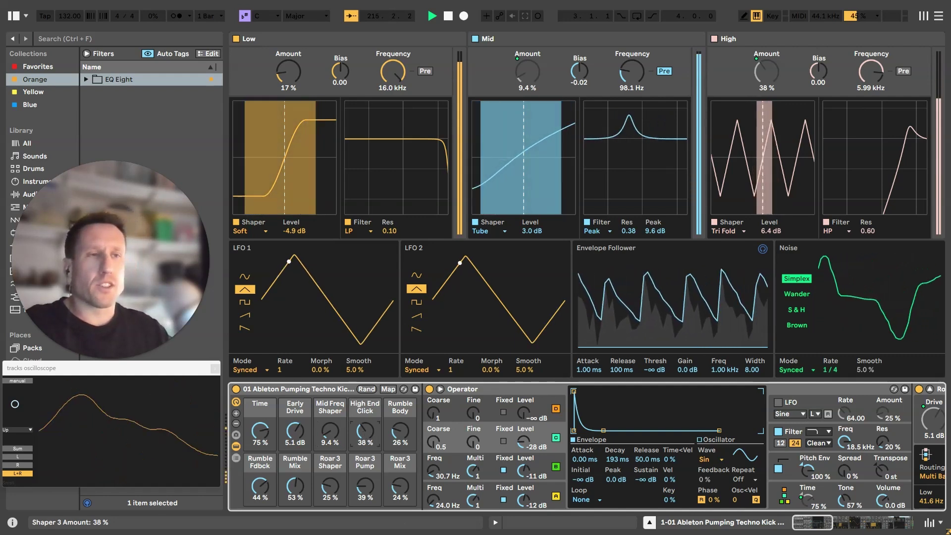
{"action": "left_click_drag", "start_coordinate": [379, 440], "coordinate": [379, 415]}
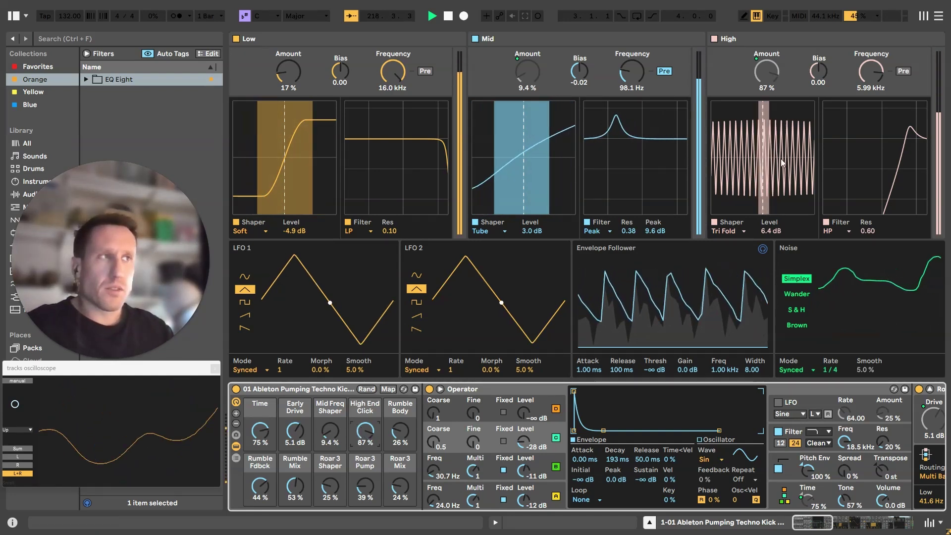
{"action": "left_click_drag", "start_coordinate": [871, 72], "coordinate": [871, 86]}
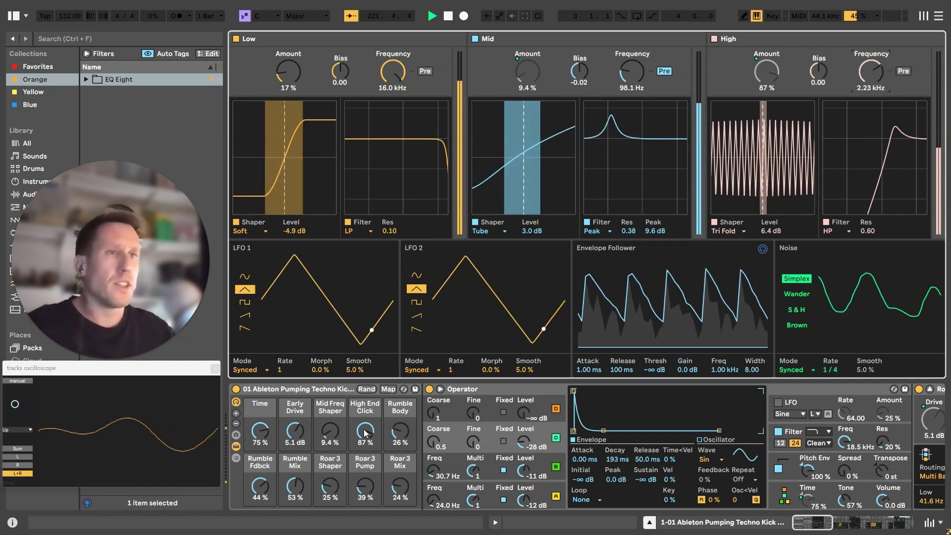
{"action": "left_click_drag", "start_coordinate": [364, 433], "coordinate": [364, 445]}
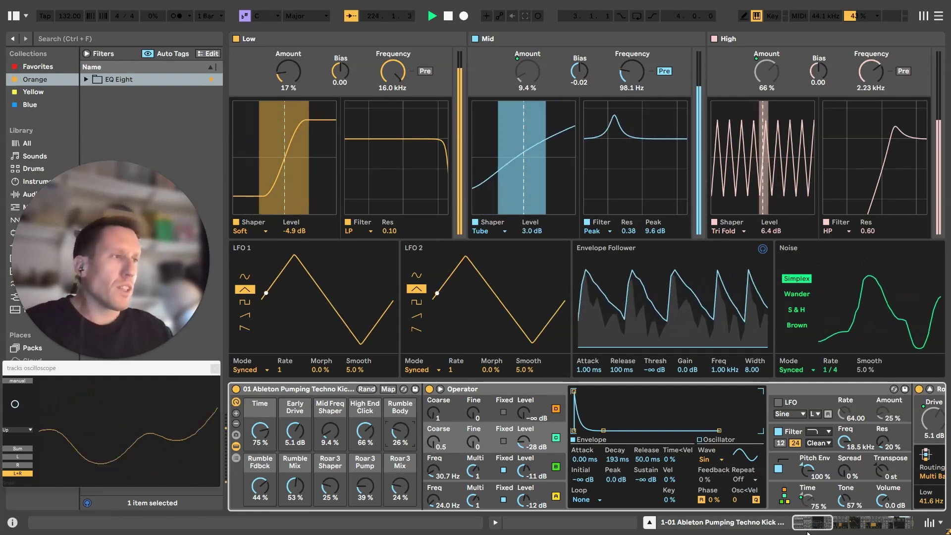
Collapse Roar1's expanded view and open the expanded view of Rumble Roar.
{"action": "left_click_drag", "start_coordinate": [808, 531], "coordinate": [833, 531]}
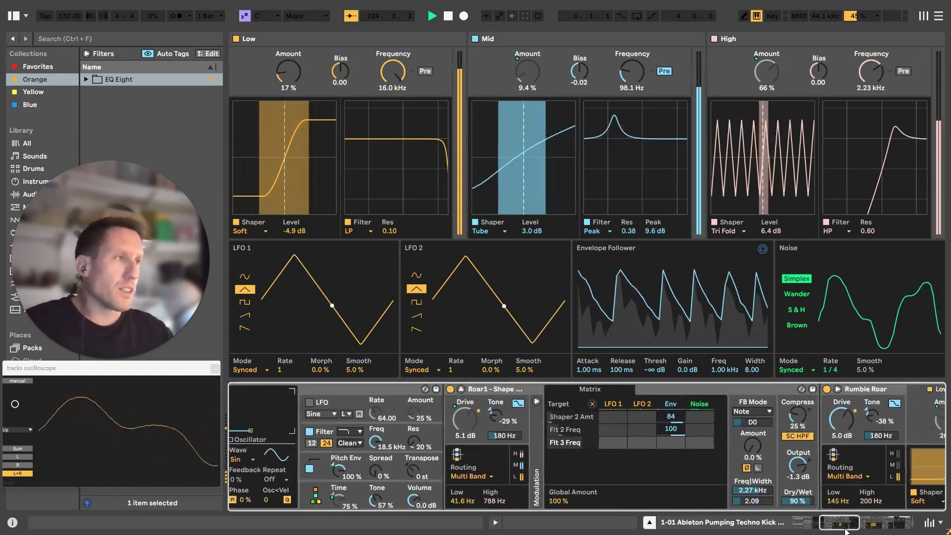
{"action": "left_click", "coordinate": [461, 390]}
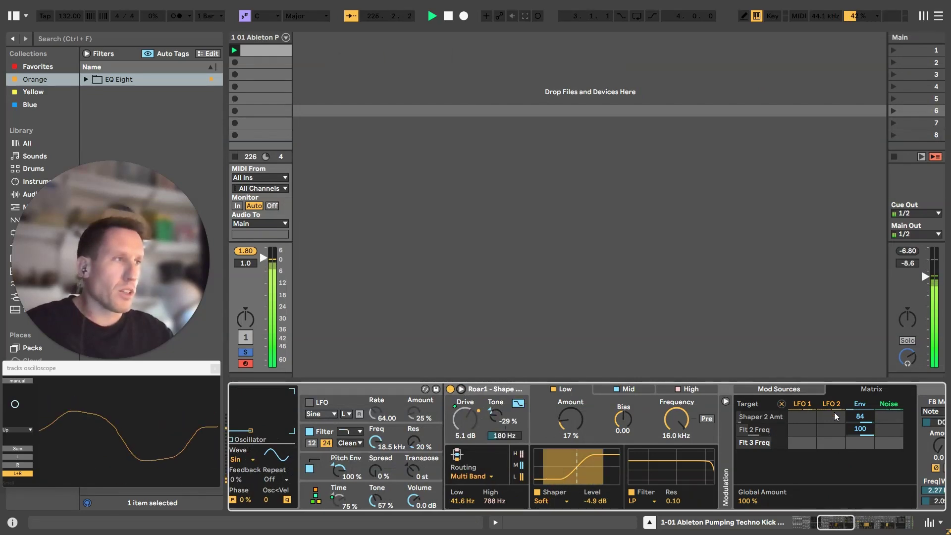
{"action": "left_click_drag", "start_coordinate": [836, 526], "coordinate": [867, 526]}
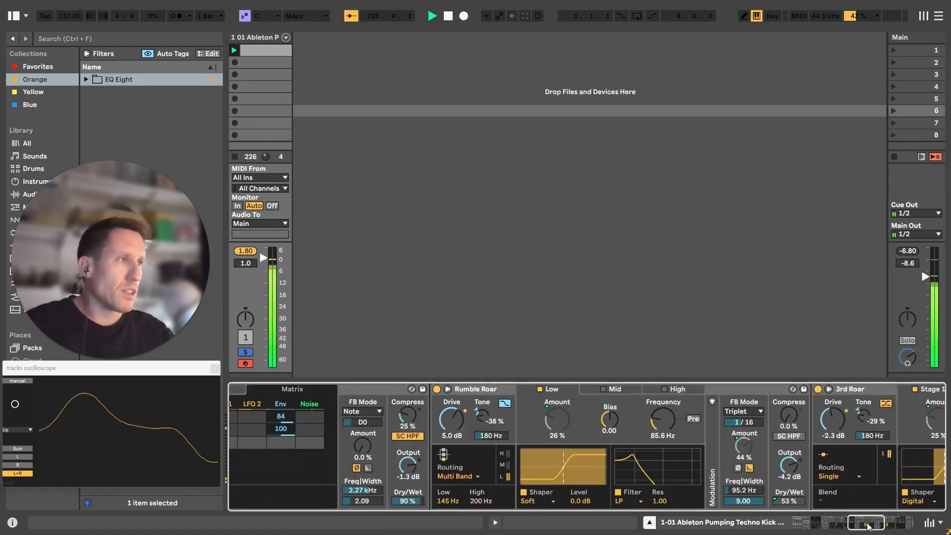
{"action": "left_click", "coordinate": [448, 390]}
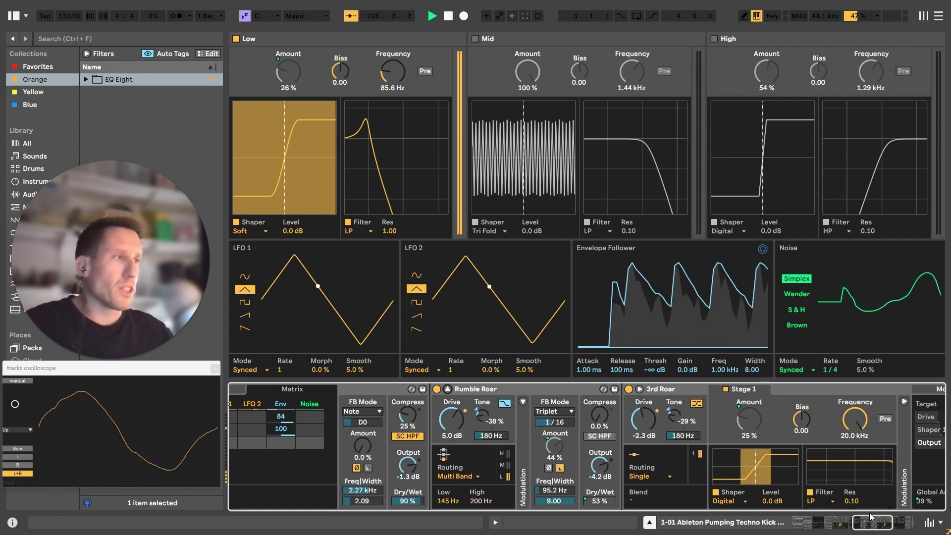
Try the Rumble Body macro at 81 % and the Rumble Fdbk macro at 100 %, returning them to 26 % and 44 %.
{"action": "scroll", "coordinate": [327, 395], "scroll_direction": "left", "scroll_amount": 10}
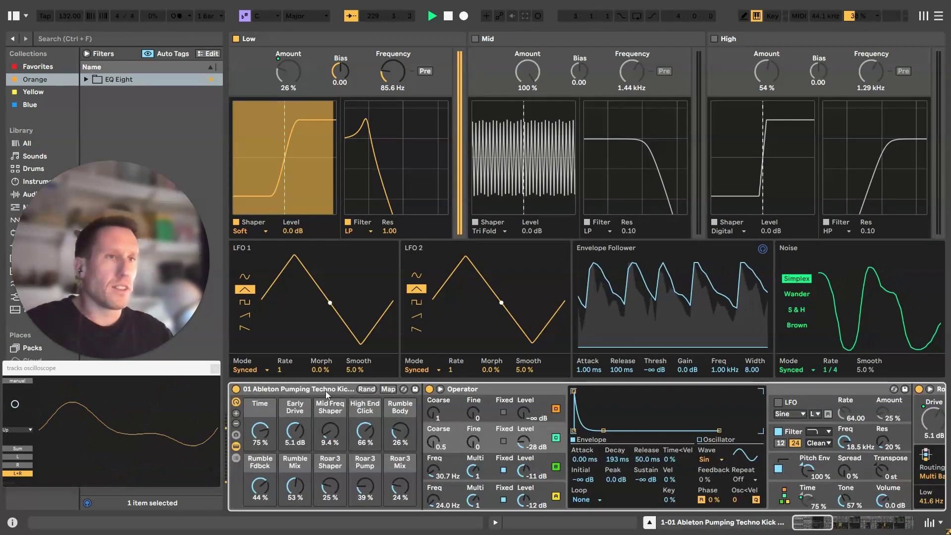
{"action": "left_click_drag", "start_coordinate": [401, 430], "coordinate": [401, 376]}
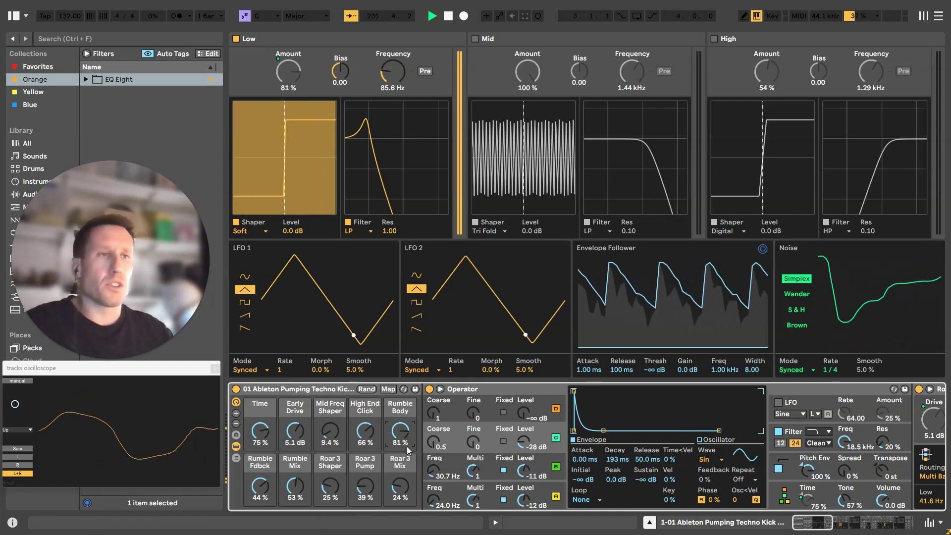
{"action": "left_click_drag", "start_coordinate": [399, 447], "coordinate": [399, 475]}
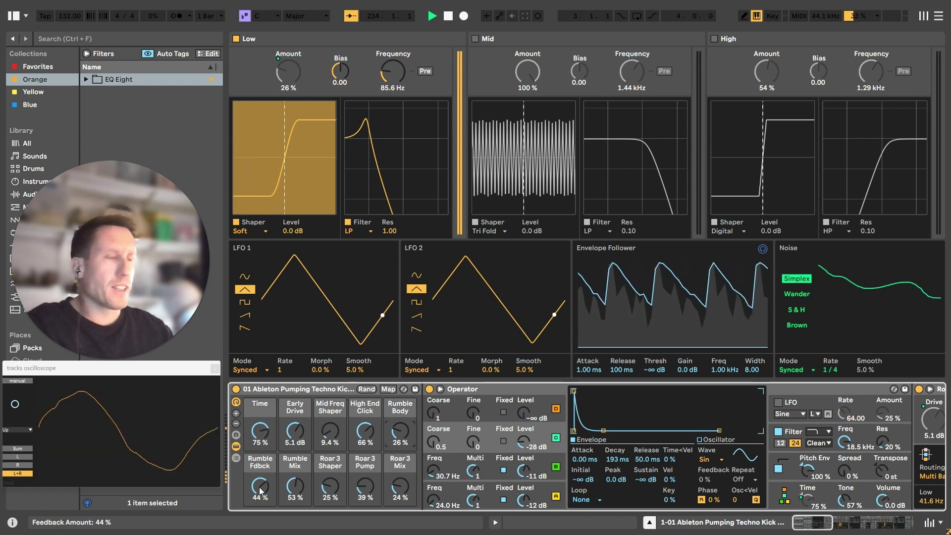
{"action": "left_click_drag", "start_coordinate": [261, 491], "coordinate": [261, 466]}
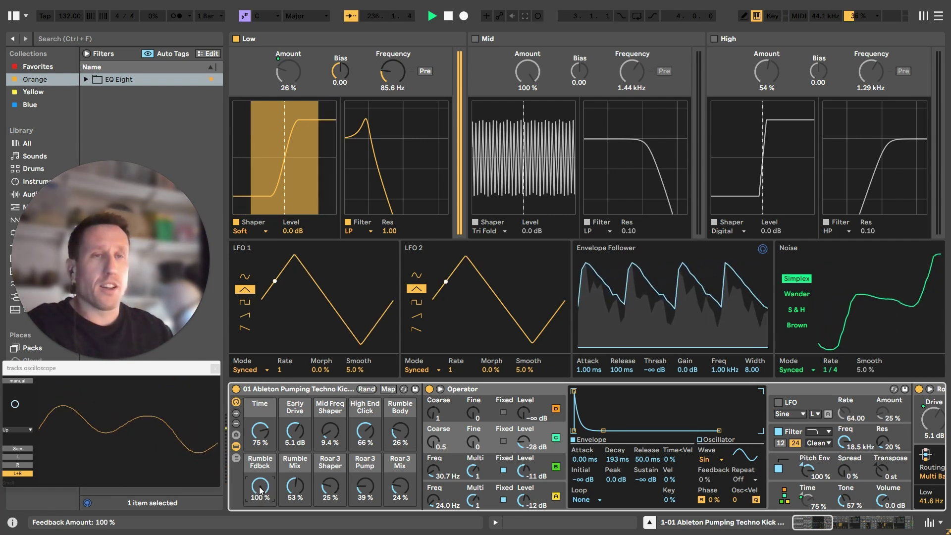
{"action": "key", "text": "ctrl+z"}
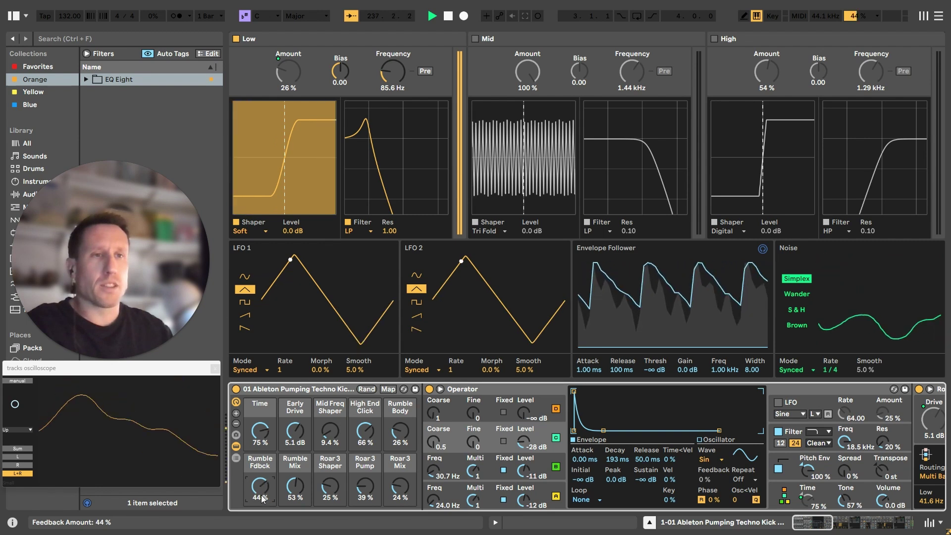
Set the Roar 3 Shaper macro to 18 %, Roar 3 Pump to 107 %, and Roar 3 Mix to 42 %.
{"action": "mouse_move", "coordinate": [260, 488]}
{"action": "left_mouse_down"}
{"action": "mouse_move", "coordinate": [261, 513]}
{"action": "mouse_move", "coordinate": [260, 454]}
{"action": "mouse_move", "coordinate": [260, 479]}
{"action": "left_mouse_up"}
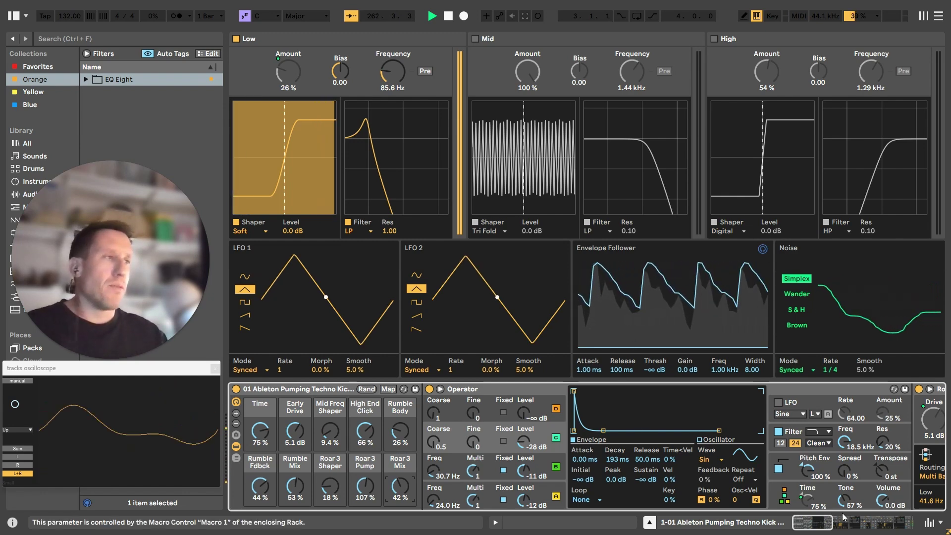
Switch the expanded view from Rumble Roar to Roar1.
{"action": "left_click", "coordinate": [825, 525]}
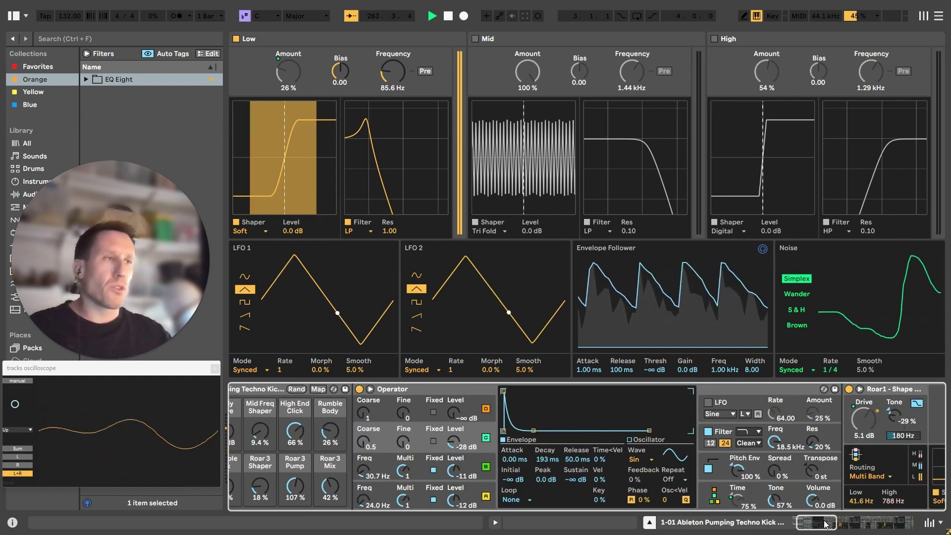
{"action": "left_click_drag", "start_coordinate": [825, 523], "coordinate": [835, 524]}
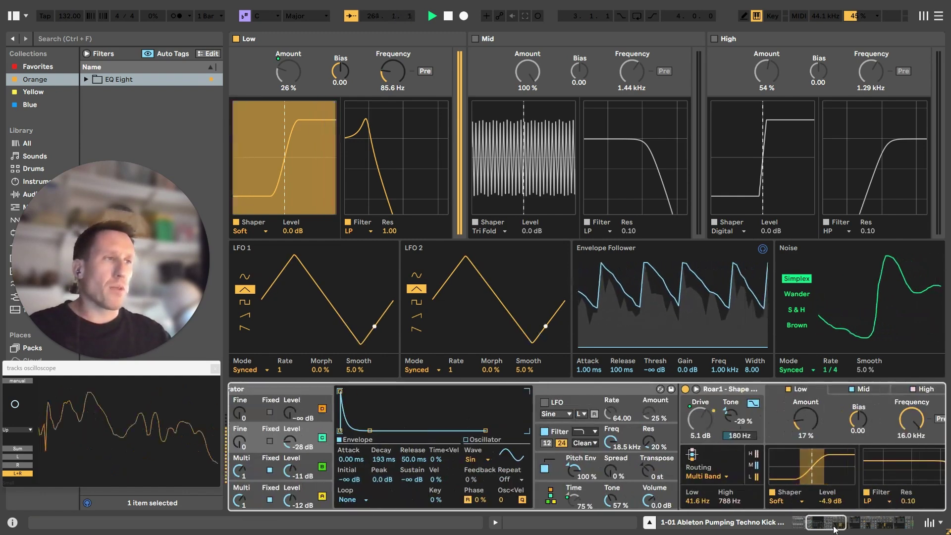
{"action": "left_click", "coordinate": [698, 390]}
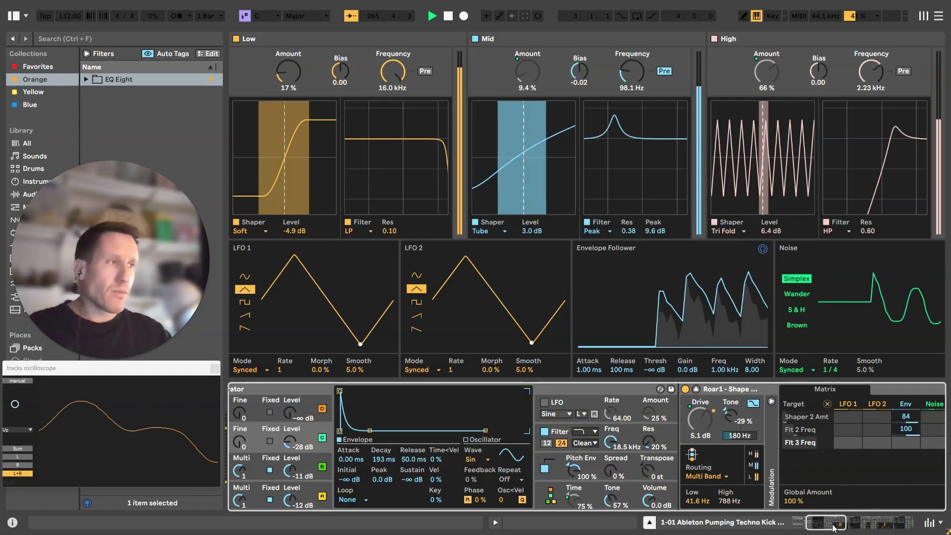
Review the Roar1, Rumble Roar and 3rd Roar devices along the chain and return to the rack's macros.
{"action": "left_click_drag", "start_coordinate": [826, 523], "coordinate": [843, 523]}
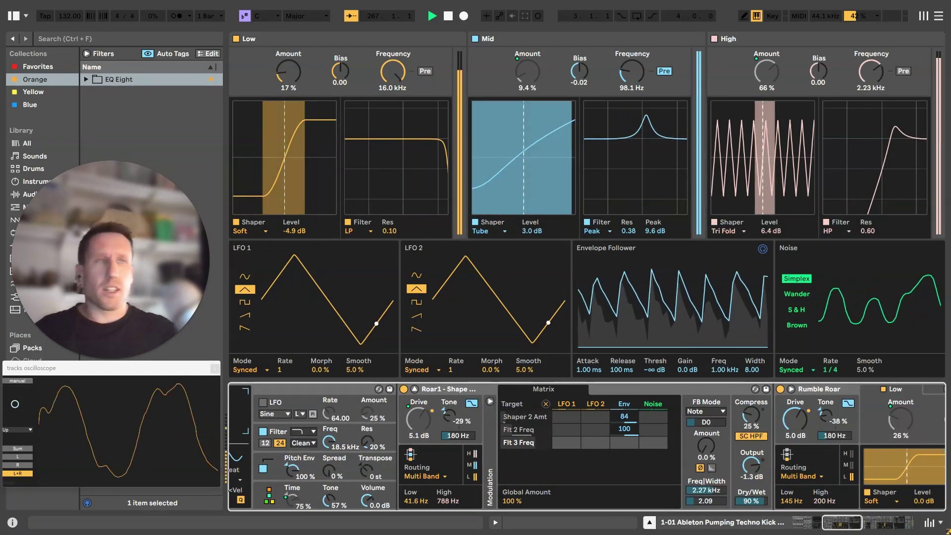
{"action": "left_click_drag", "start_coordinate": [842, 523], "coordinate": [864, 528]}
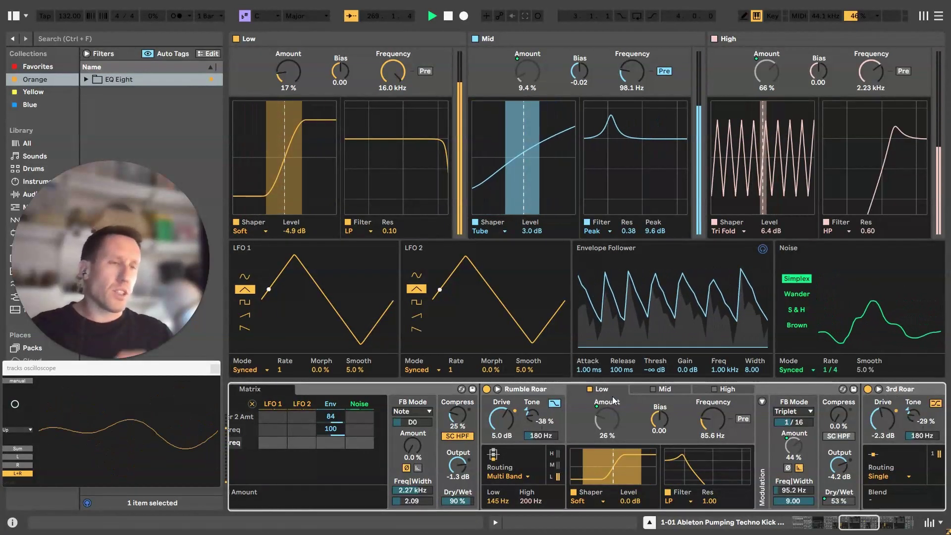
{"action": "left_click", "coordinate": [547, 388]}
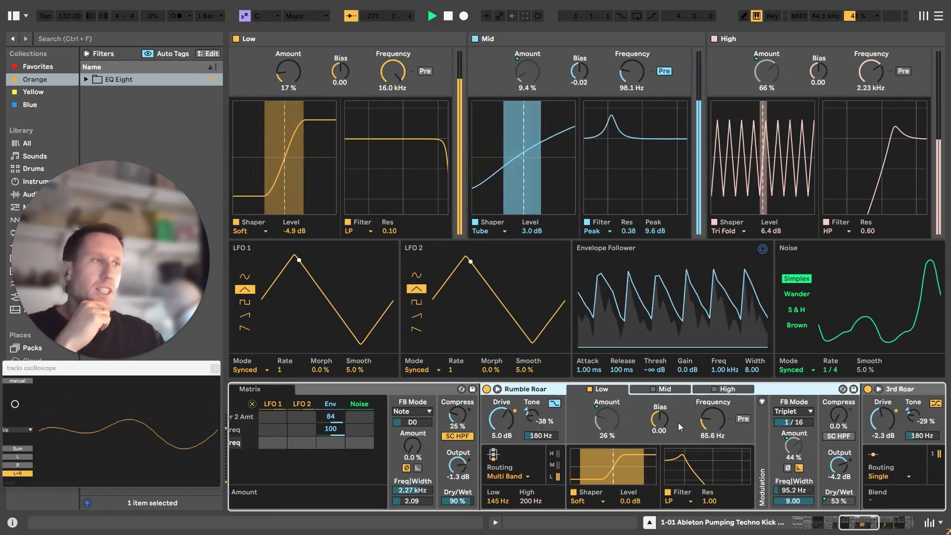
{"action": "left_click_drag", "start_coordinate": [870, 523], "coordinate": [892, 525]}
{"action": "left_click", "coordinate": [873, 390]}
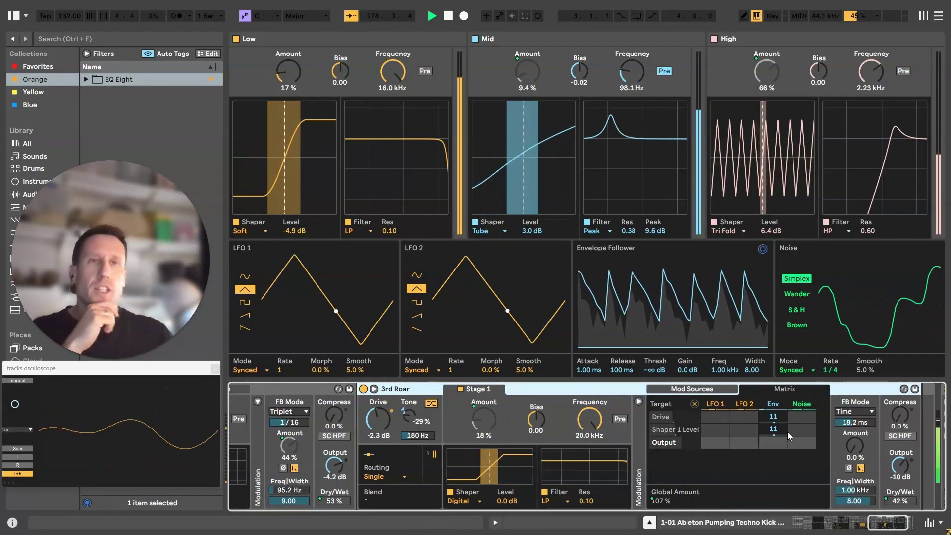
{"action": "left_click_drag", "start_coordinate": [890, 529], "coordinate": [896, 527]}
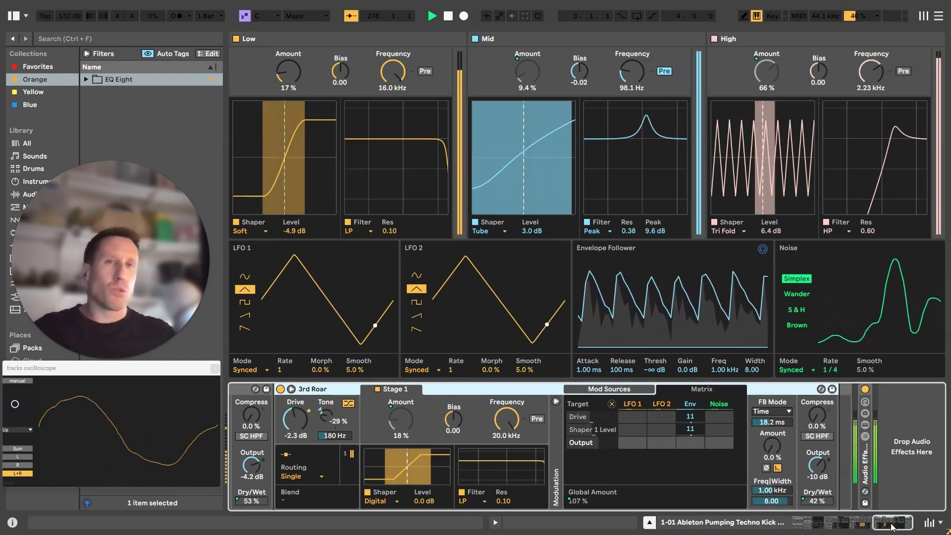
{"action": "left_click_drag", "start_coordinate": [896, 528], "coordinate": [804, 522]}
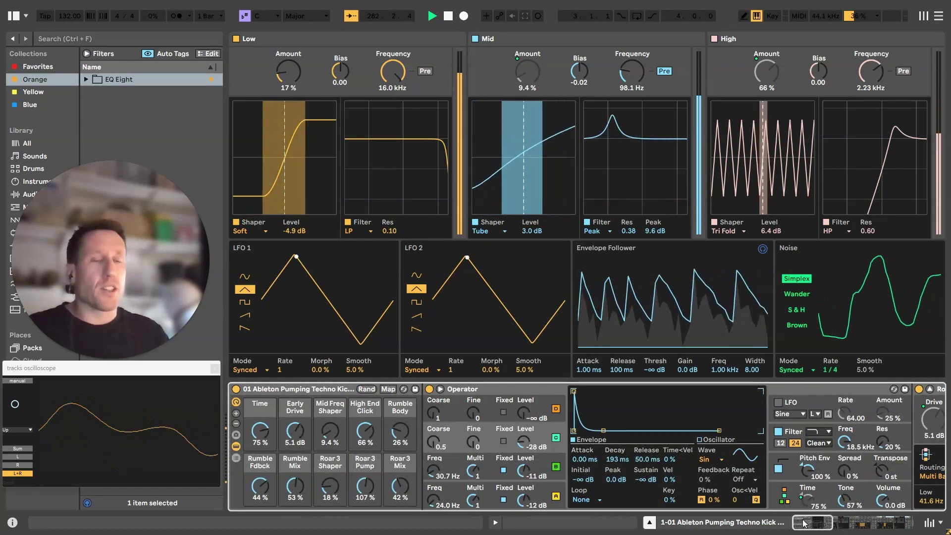